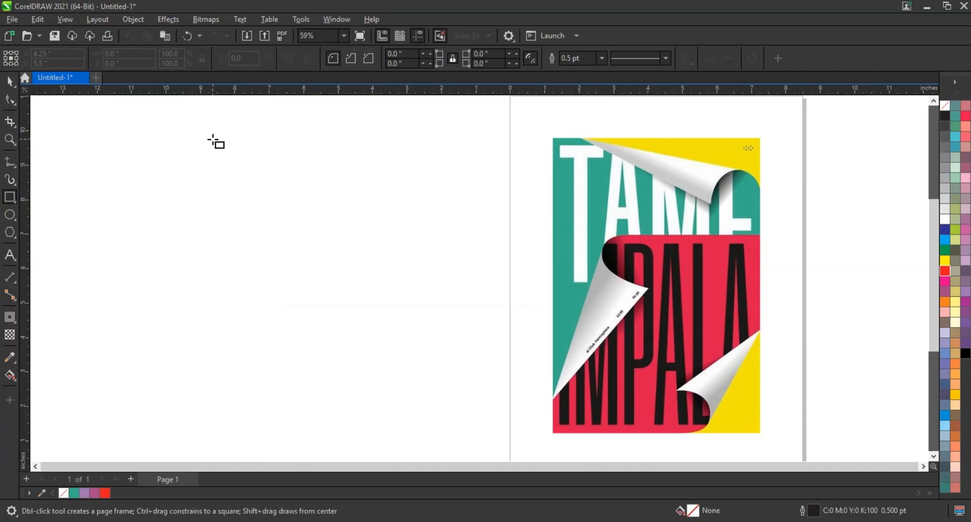
Draw a portrait rectangle beside the reference poster and resize it to about 6.15 by 9.23 inches
{"action": "left_click_drag", "start_coordinate": [213, 141], "coordinate": [444, 448]}
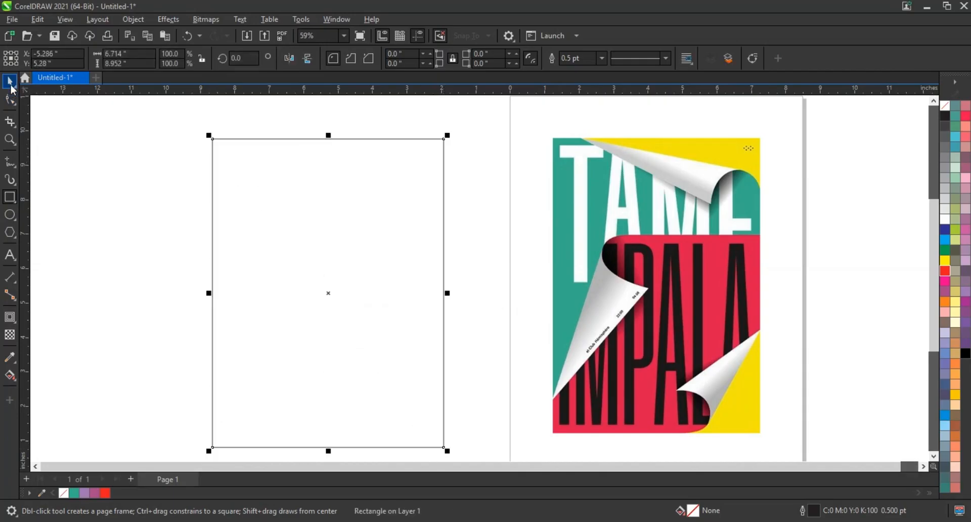
{"action": "left_click_drag", "start_coordinate": [209, 293], "coordinate": [223, 294]}
{"action": "left_click_drag", "start_coordinate": [328, 135], "coordinate": [328, 125]}
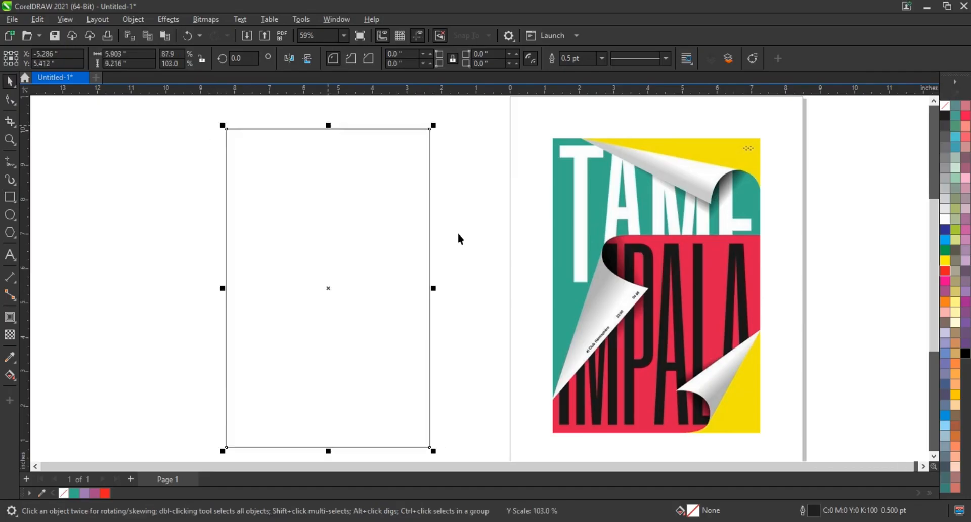
{"action": "left_click_drag", "start_coordinate": [436, 286], "coordinate": [438, 287]}
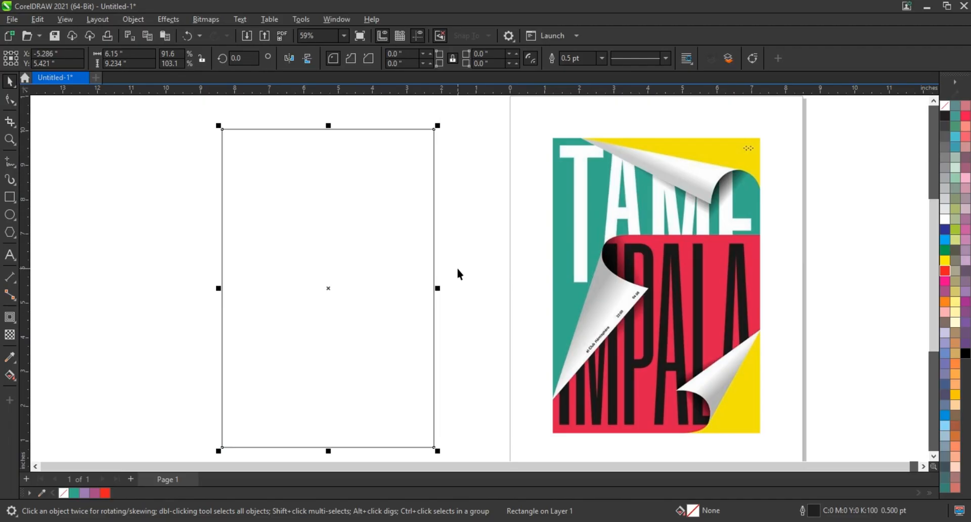
Fill the rectangle with the yellow sampled from the reference poster's upper corner
{"action": "left_click", "coordinate": [11, 357]}
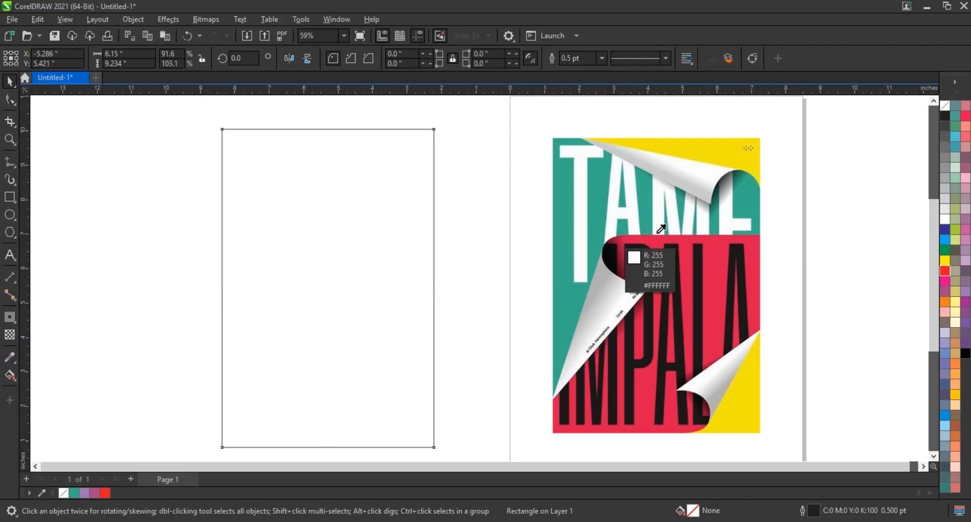
{"action": "left_click", "coordinate": [697, 150]}
{"action": "left_click", "coordinate": [311, 302]}
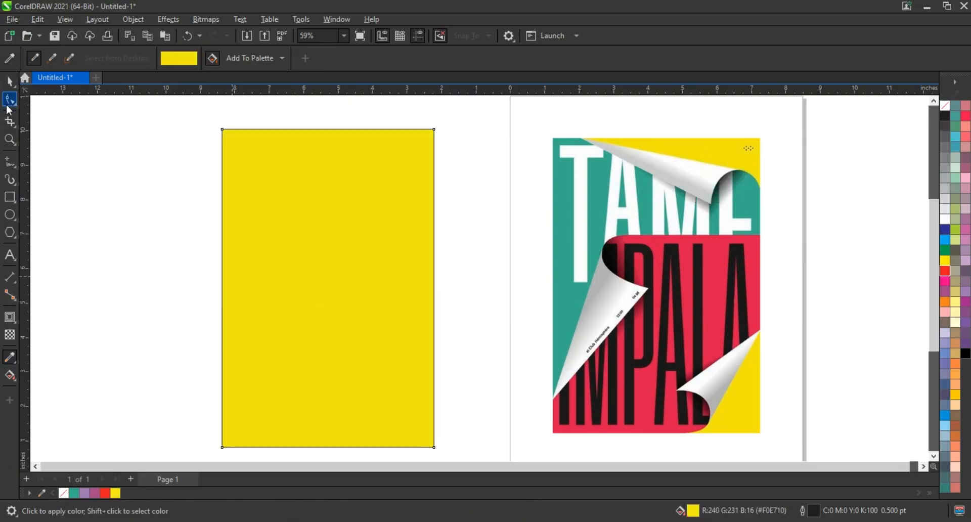
Make a copy of the yellow rectangle offset to its left and fill the copy with teal #36AE8B
{"action": "left_click", "coordinate": [11, 82]}
{"action": "left_click", "coordinate": [280, 271]}
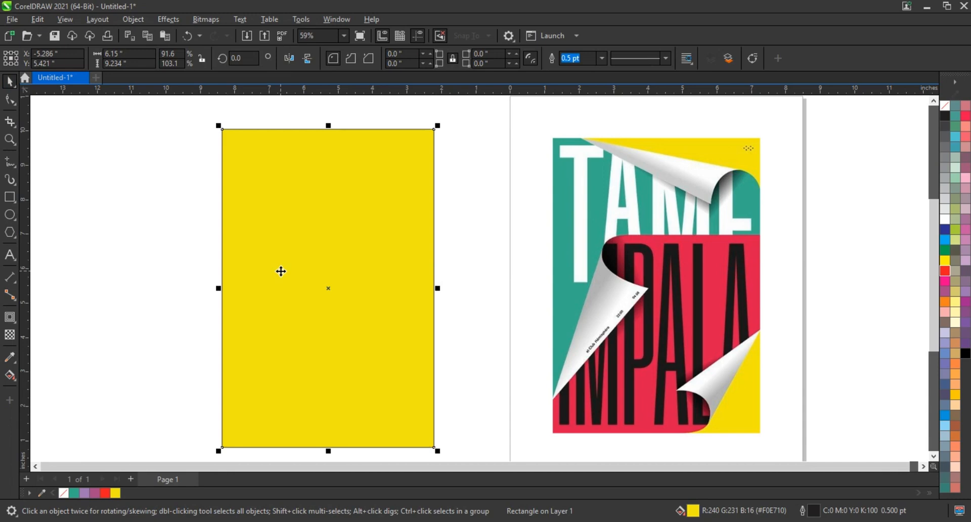
{"action": "left_click", "coordinate": [75, 493]}
{"action": "left_click_drag", "start_coordinate": [311, 275], "coordinate": [274, 273]}
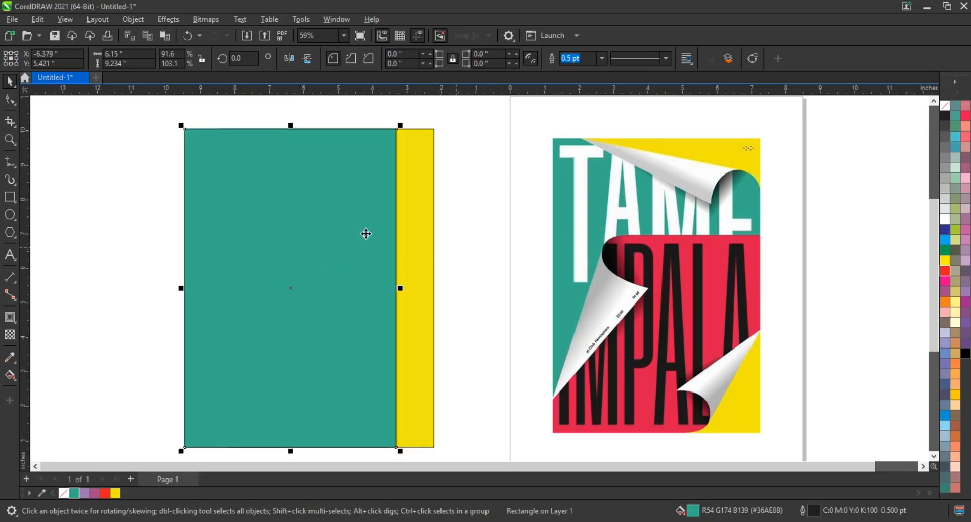
Copy the teal rectangle further left, shorten the copy from above to about 5.97 inches high, and fill it with the poster's red
{"action": "left_click_drag", "start_coordinate": [293, 234], "coordinate": [239, 234]}
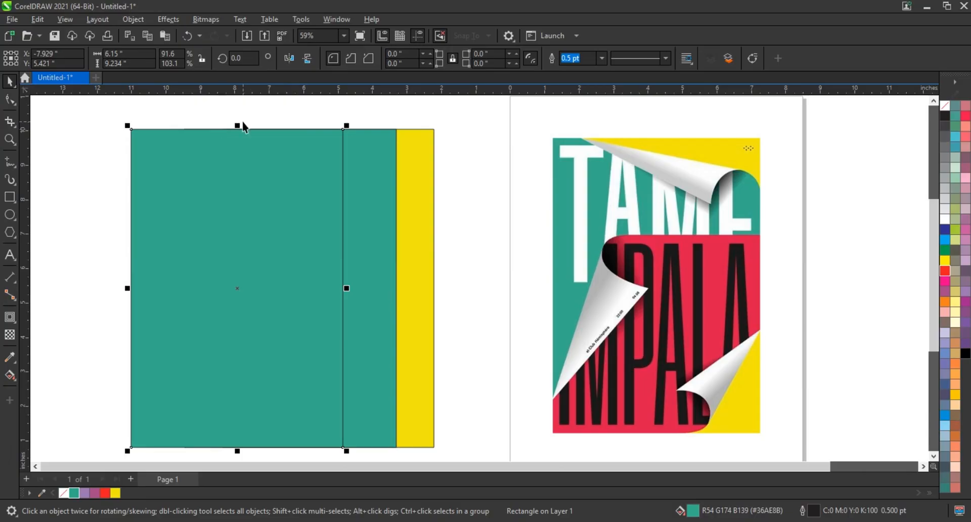
{"action": "left_click_drag", "start_coordinate": [237, 126], "coordinate": [236, 241]}
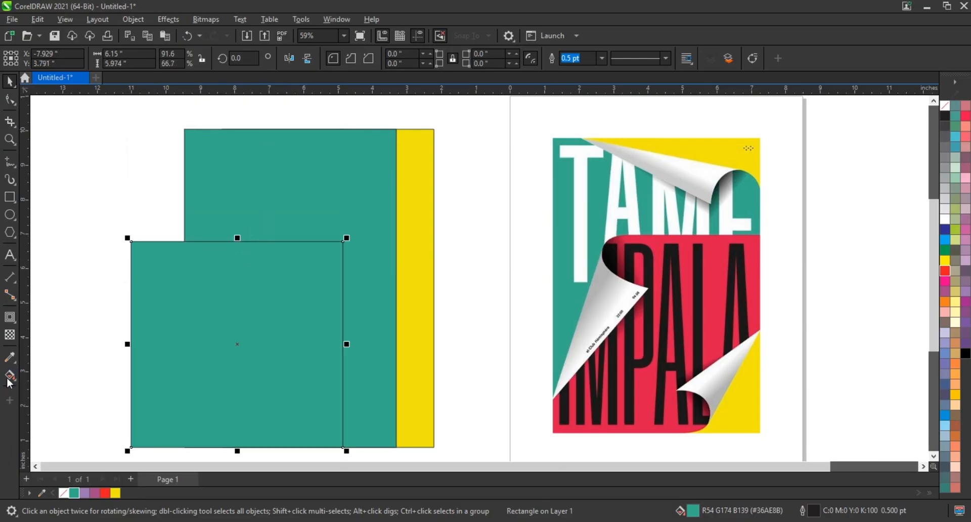
{"action": "left_click", "coordinate": [10, 357]}
{"action": "left_click", "coordinate": [646, 427]}
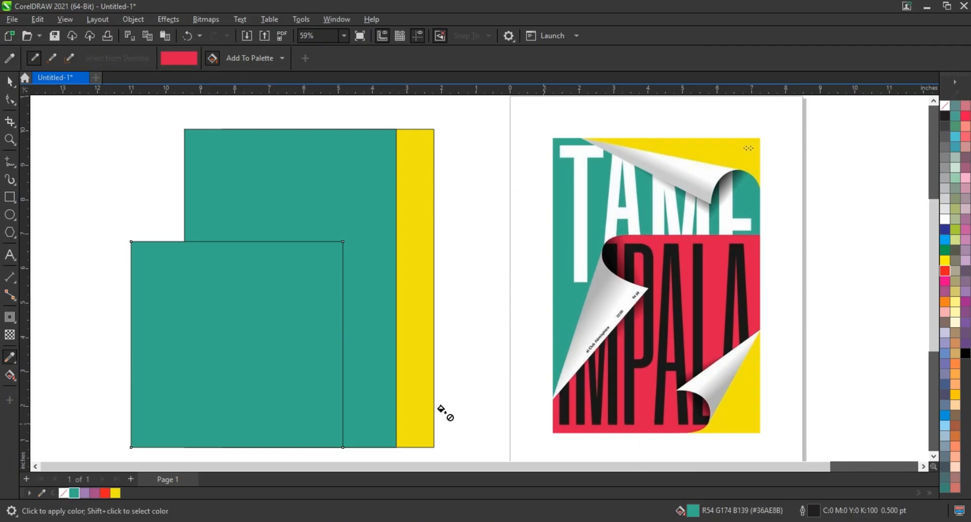
{"action": "left_click", "coordinate": [307, 390]}
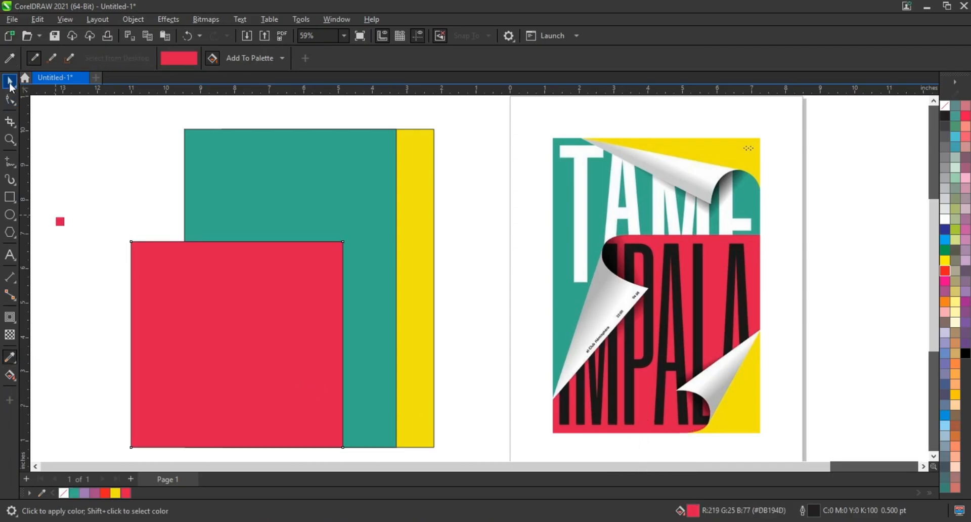
Spread the red, teal and yellow rectangles side by side without overlap and move the reference poster clear of them
{"action": "left_click", "coordinate": [11, 84]}
{"action": "left_click", "coordinate": [61, 153]}
{"action": "left_click", "coordinate": [241, 247]}
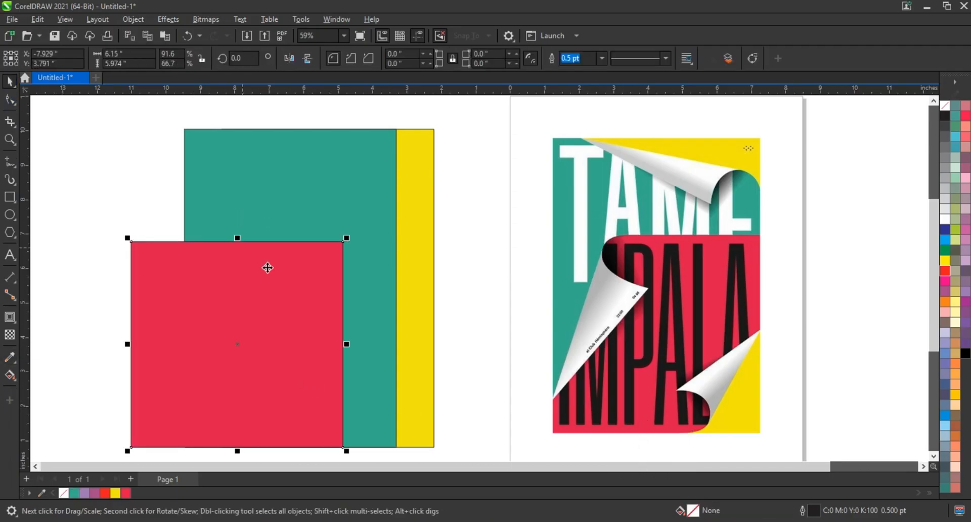
{"action": "left_click_drag", "start_coordinate": [266, 263], "coordinate": [95, 256]}
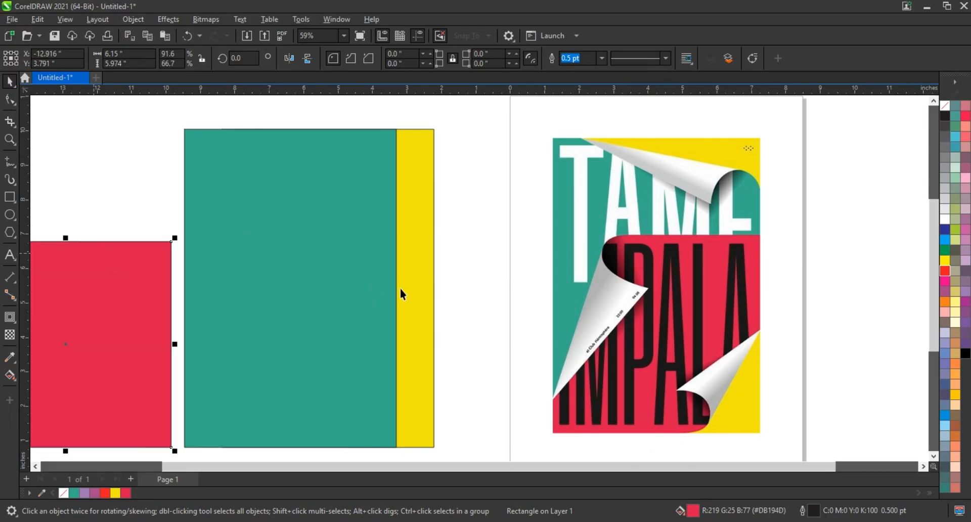
{"action": "scroll", "coordinate": [582, 322], "scroll_direction": "down", "scroll_amount": 3}
{"action": "left_click_drag", "start_coordinate": [632, 305], "coordinate": [723, 306]}
{"action": "left_click_drag", "start_coordinate": [491, 283], "coordinate": [600, 283]}
{"action": "left_click_drag", "start_coordinate": [842, 179], "coordinate": [182, 395]}
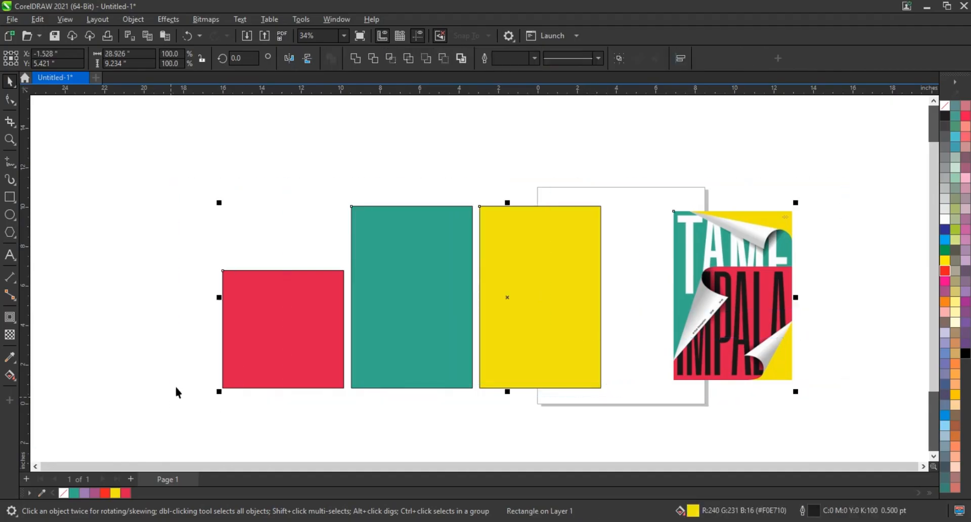
{"action": "key", "text": "shift+F2"}
{"action": "key", "text": "Escape"}
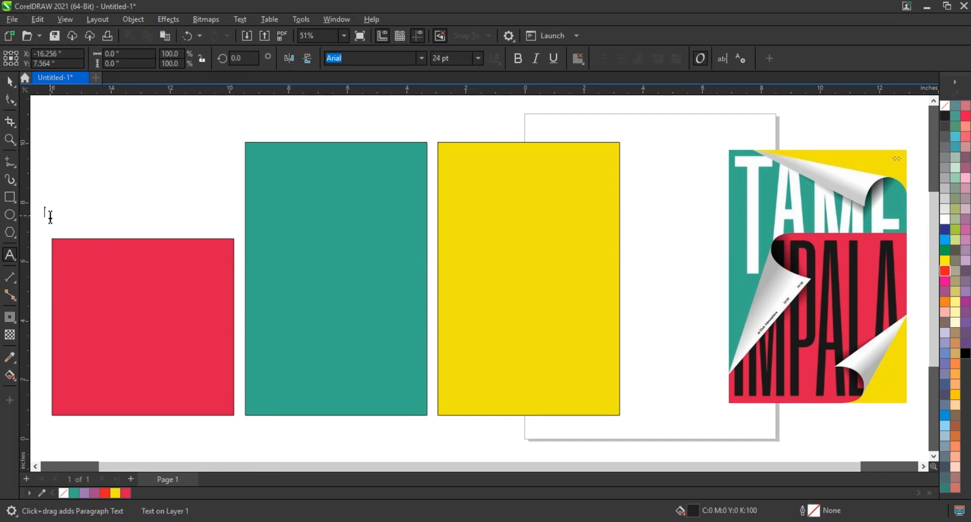
Write DESIGN and TIPS on two lines, enlarged to about 165 pt and set in Special Agent Condensed
{"action": "type", "text": "SIGN"}
{"action": "key", "text": "Return"}
{"action": "left_click", "coordinate": [10, 81]}
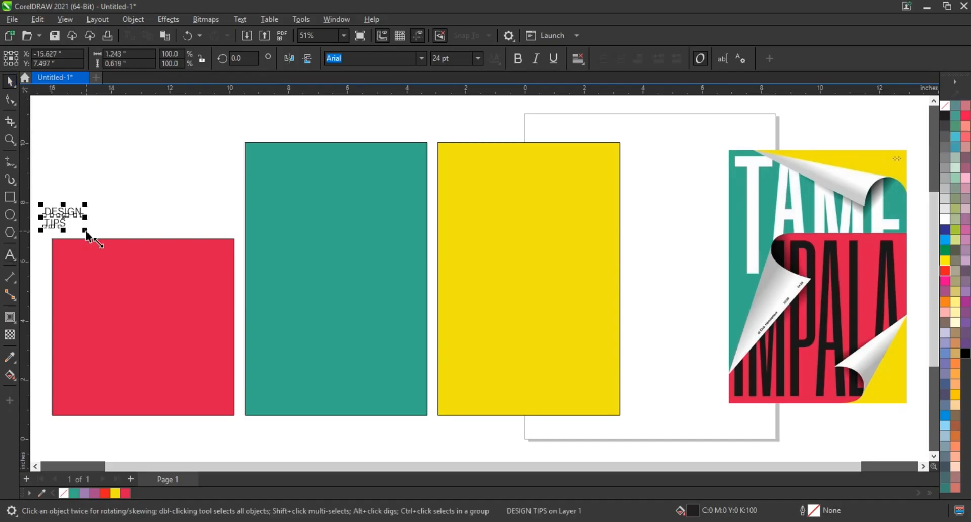
{"action": "left_click_drag", "start_coordinate": [86, 232], "coordinate": [301, 356]}
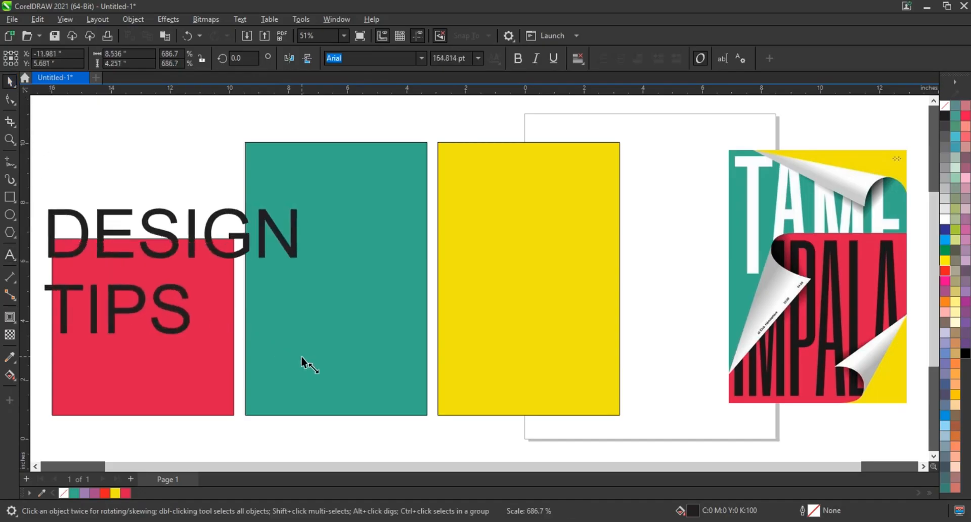
{"action": "left_click", "coordinate": [422, 60]}
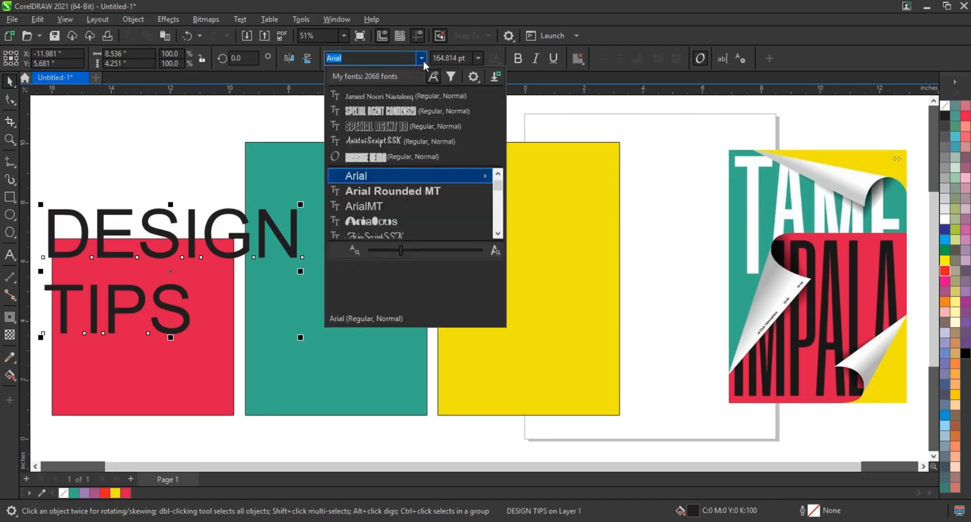
{"action": "left_click", "coordinate": [389, 116]}
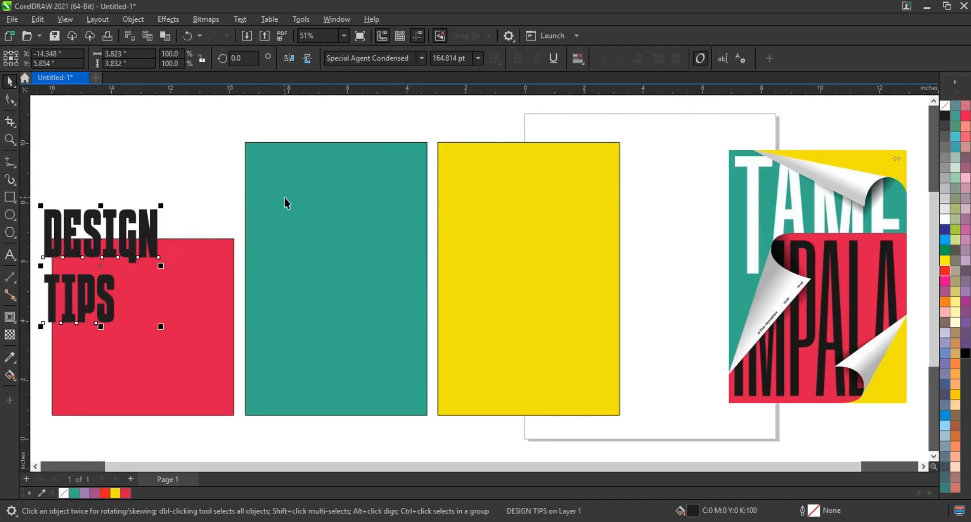
Break the text into separate lines, then place DESIGN across the top of the teal rectangle, enlarged to about 248 pt
{"action": "key", "text": "ctrl+k"}
{"action": "left_click_drag", "start_coordinate": [155, 230], "coordinate": [360, 174]}
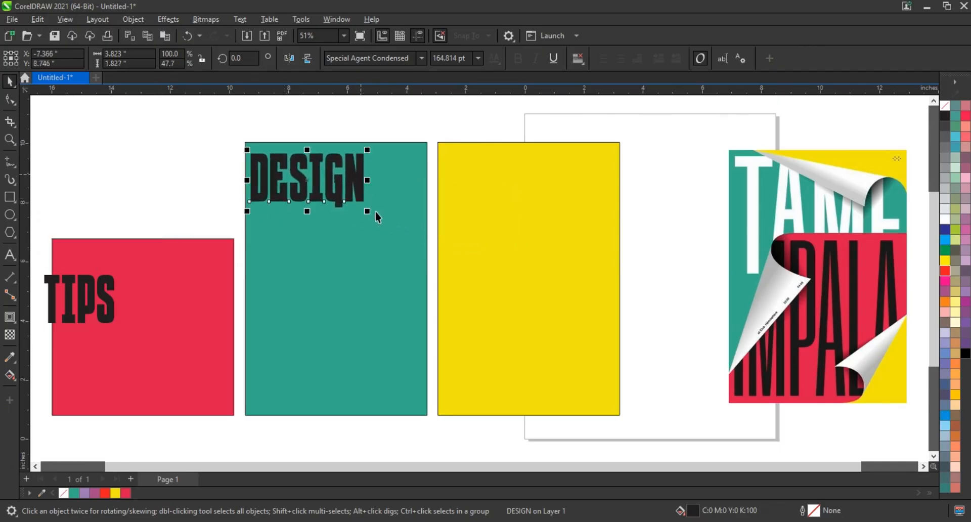
{"action": "left_click_drag", "start_coordinate": [371, 212], "coordinate": [427, 259]}
Convert the DESIGN lettering to curves and fill it white
{"action": "left_click", "coordinate": [423, 58]}
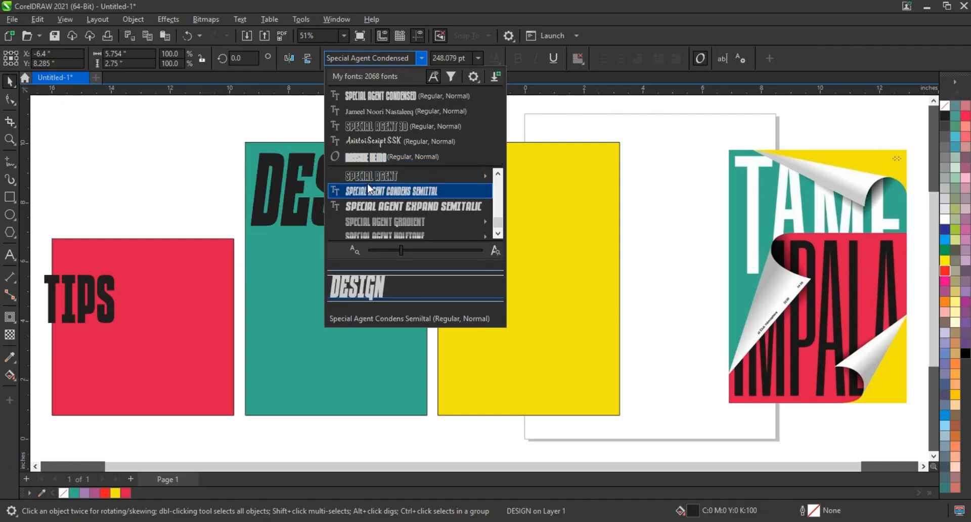
{"action": "left_click", "coordinate": [217, 175]}
{"action": "key", "text": "ctrl+q"}
{"action": "left_click", "coordinate": [945, 219]}
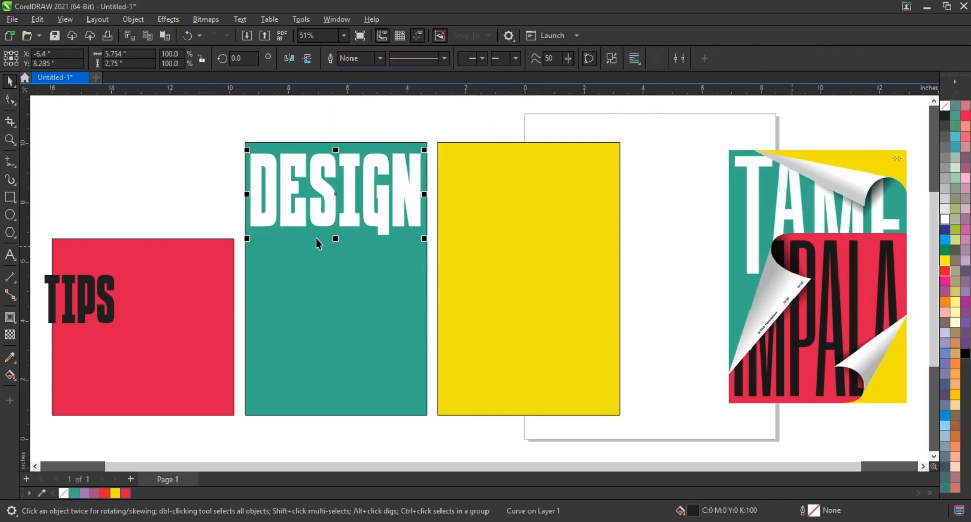
Move TIPS onto the red rectangle and enlarge it to about 397 pt with a black fill
{"action": "left_click", "coordinate": [120, 283]}
{"action": "left_click_drag", "start_coordinate": [120, 283], "coordinate": [127, 263]}
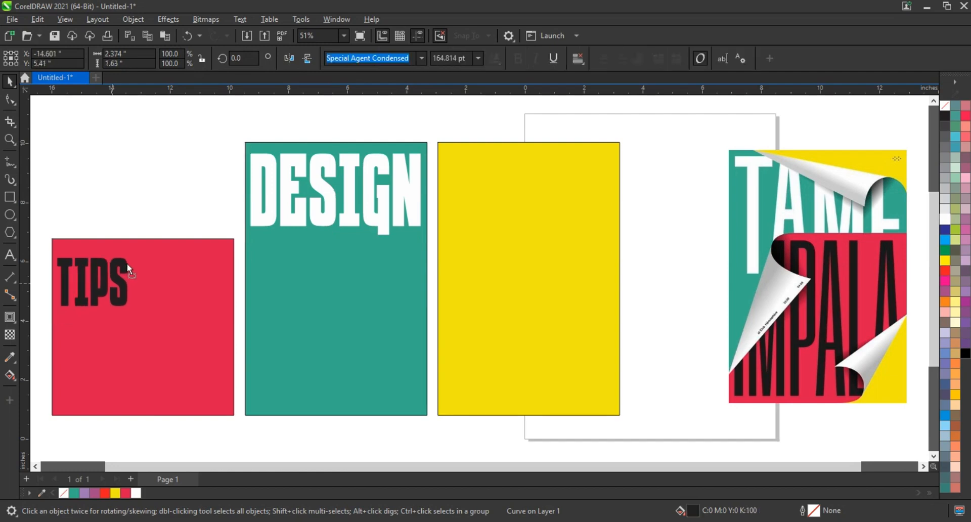
{"action": "left_click_drag", "start_coordinate": [135, 301], "coordinate": [234, 420]}
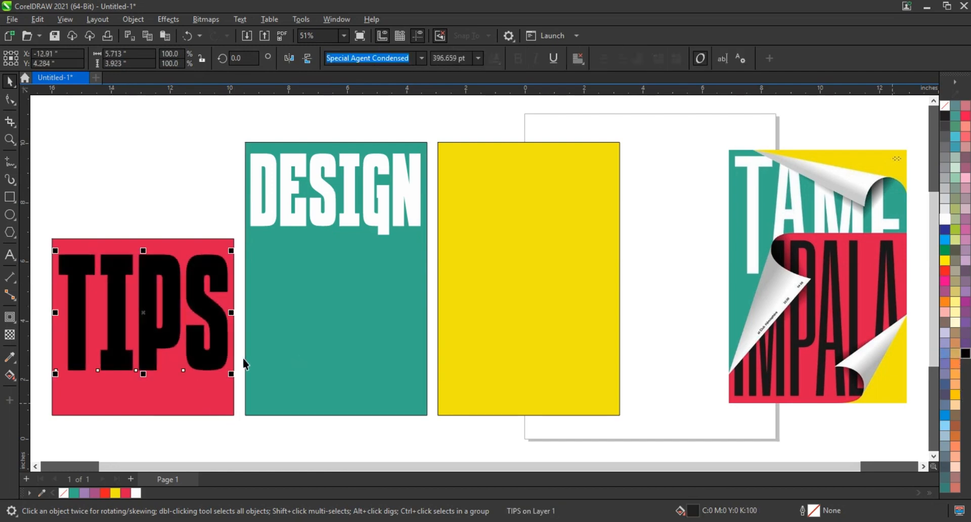
Centre TIPS vertically on the red rectangle
{"action": "left_click", "coordinate": [205, 388], "text": "shift"}
{"action": "key", "text": "e"}
{"action": "left_click", "coordinate": [187, 202]}
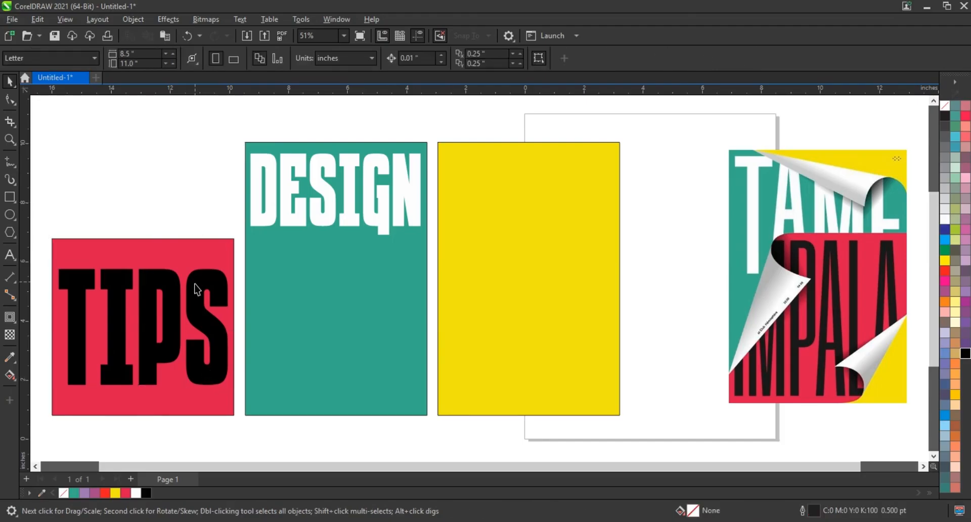
{"action": "left_click", "coordinate": [195, 285]}
{"action": "left_click", "coordinate": [200, 247]}
{"action": "left_click", "coordinate": [209, 187]}
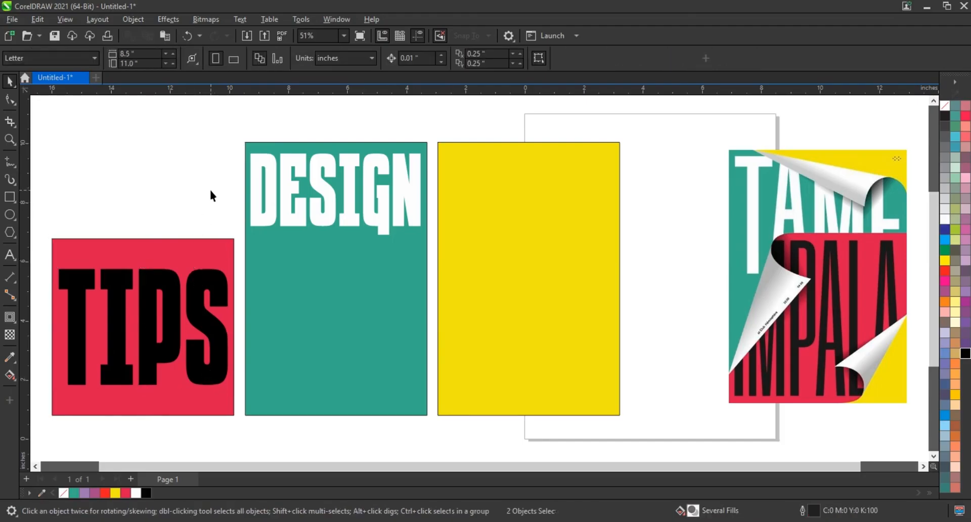
Remove the outline from the teal rectangle and its DESIGN lettering
{"action": "left_click", "coordinate": [418, 216]}
{"action": "left_click", "coordinate": [406, 259], "text": "shift"}
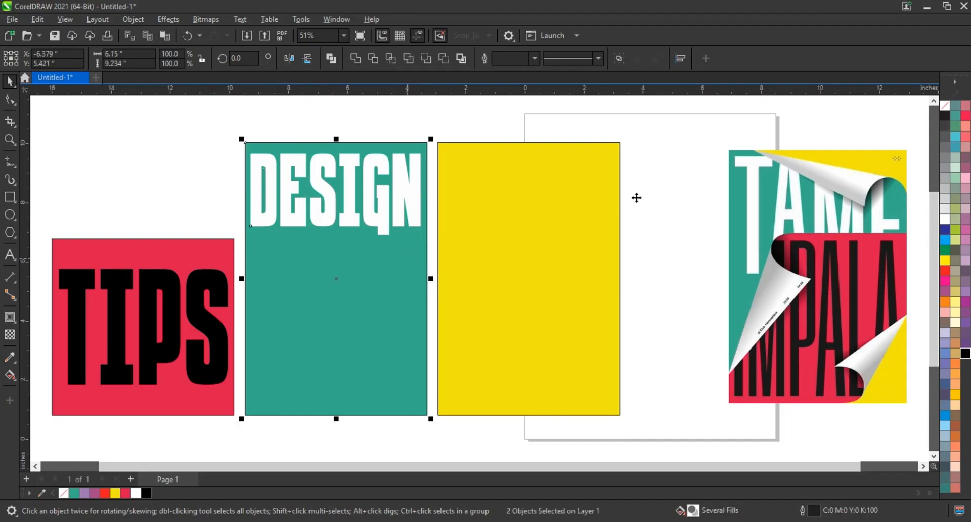
{"action": "right_click", "coordinate": [945, 105]}
{"action": "left_click", "coordinate": [829, 110]}
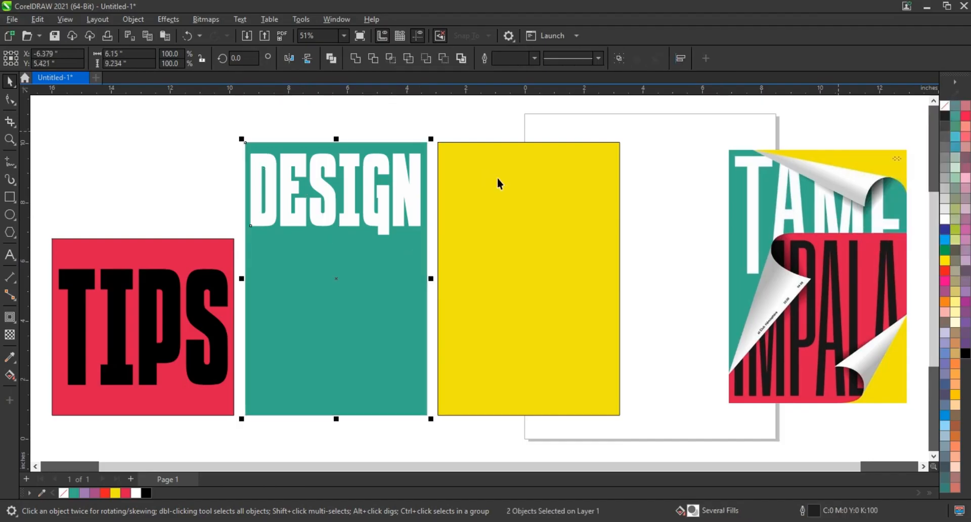
Convert the teal rectangle and DESIGN lettering into one 300 dpi CMYK bitmap with a transparent background
{"action": "left_click", "coordinate": [203, 20]}
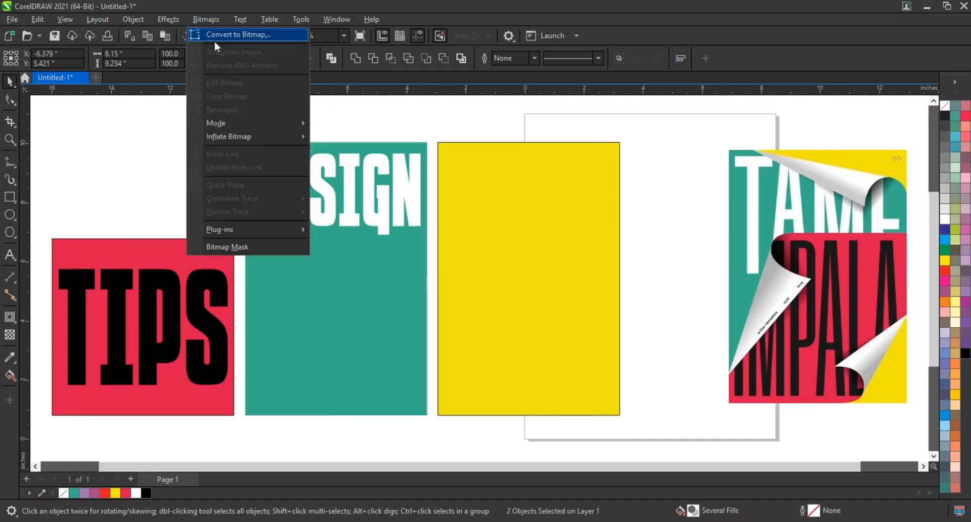
{"action": "left_click", "coordinate": [214, 37]}
{"action": "left_click_drag", "start_coordinate": [492, 185], "coordinate": [646, 179]}
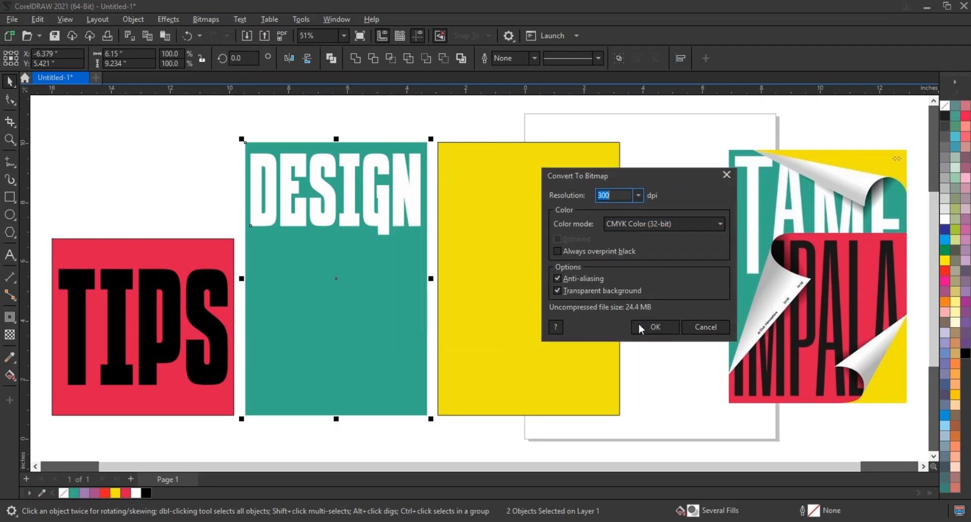
{"action": "left_click", "coordinate": [653, 327]}
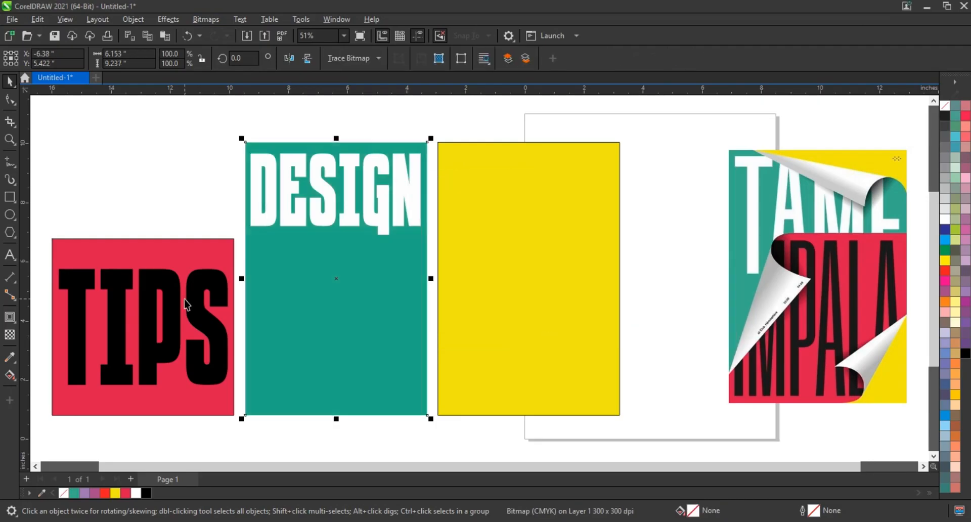
Convert TIPS and its red rectangle into one 300 dpi CMYK bitmap with anti-aliasing and a transparent background
{"action": "left_click", "coordinate": [199, 253]}
{"action": "left_click", "coordinate": [200, 288]}
{"action": "left_click", "coordinate": [201, 258], "text": "shift"}
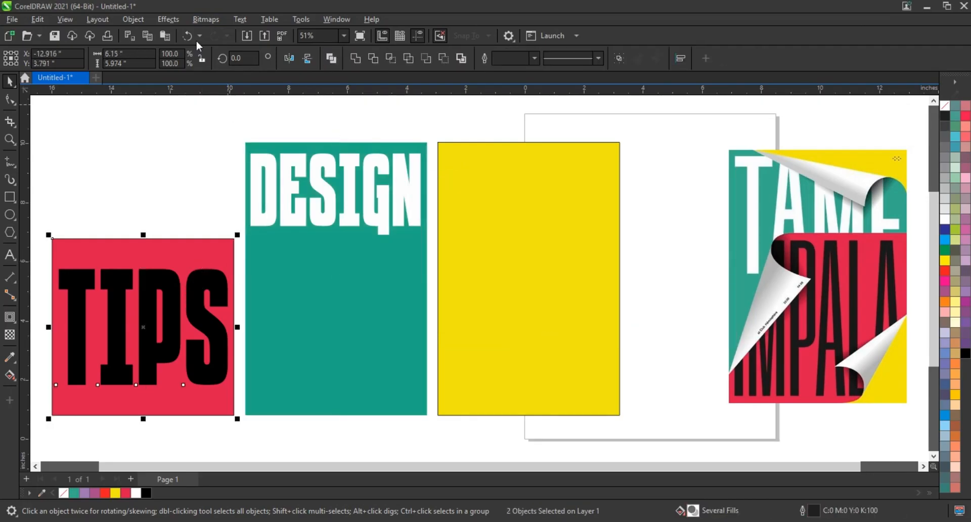
{"action": "left_click", "coordinate": [202, 21]}
{"action": "left_click", "coordinate": [207, 32]}
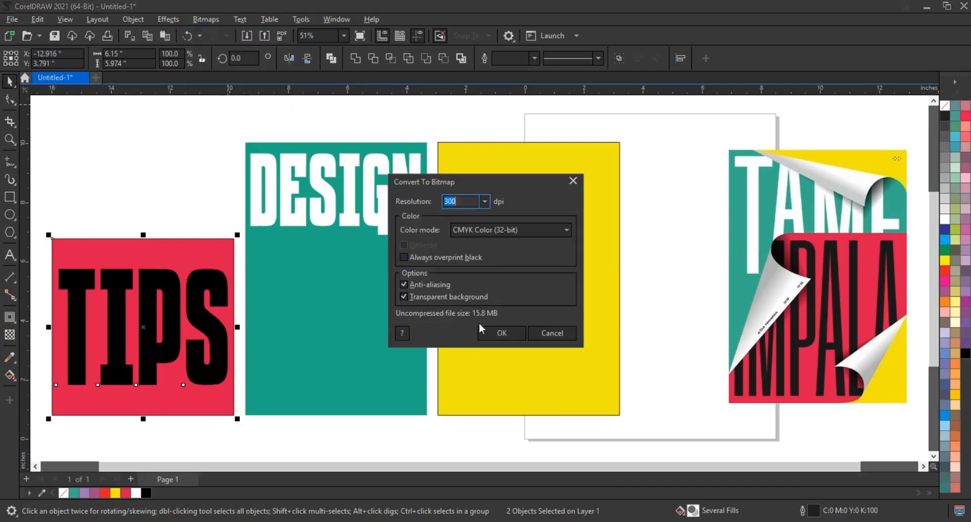
{"action": "left_click", "coordinate": [483, 332]}
{"action": "left_click", "coordinate": [204, 220]}
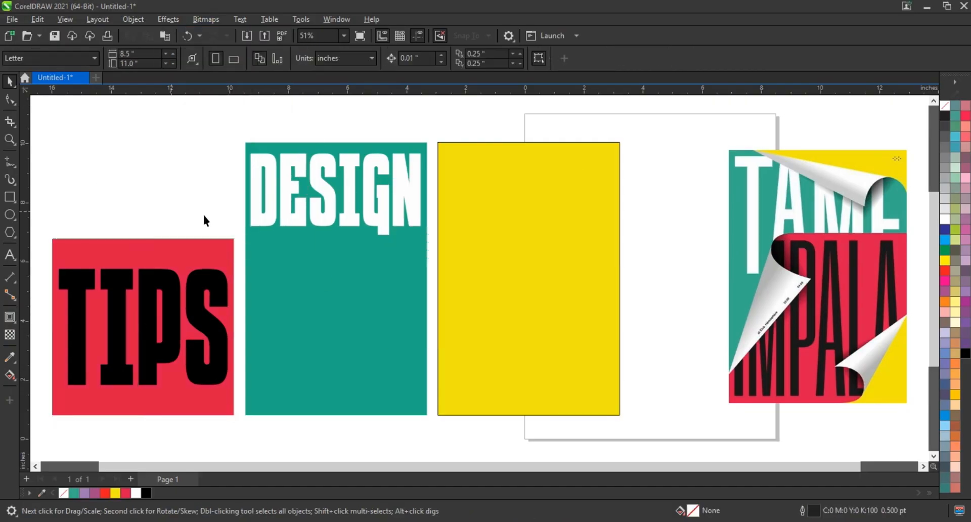
Stack the teal DESIGN bitmap over the yellow rectangle by aligning their right edges
{"action": "left_click", "coordinate": [278, 223]}
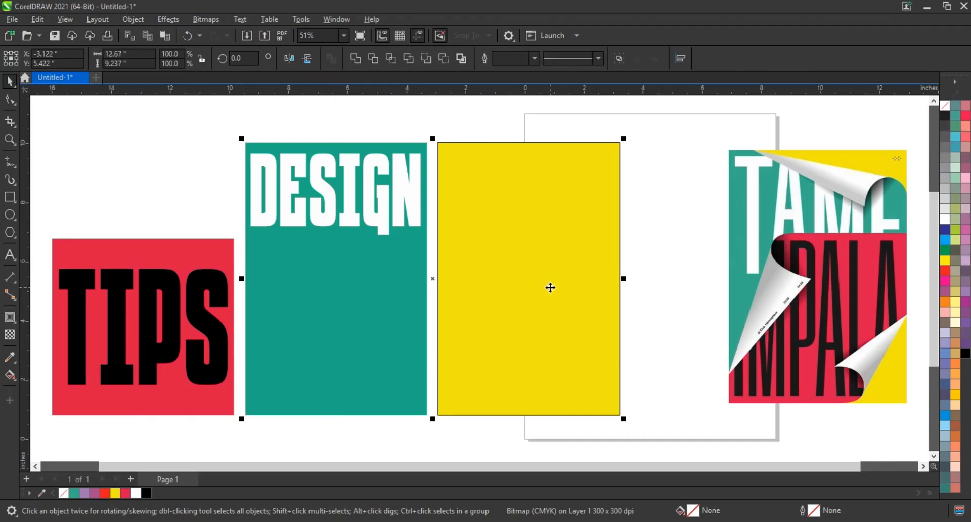
{"action": "key", "text": "r"}
{"action": "left_click", "coordinate": [555, 271]}
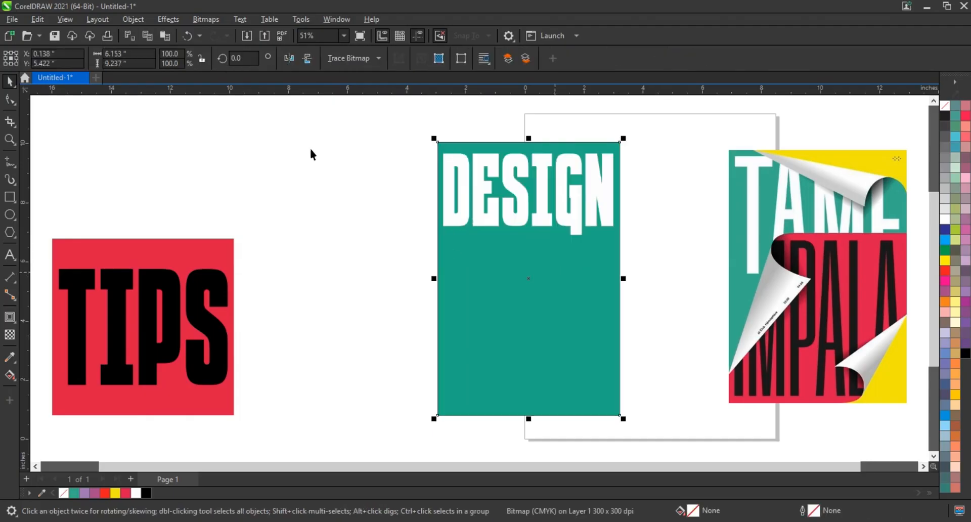
{"action": "left_click", "coordinate": [177, 22]}
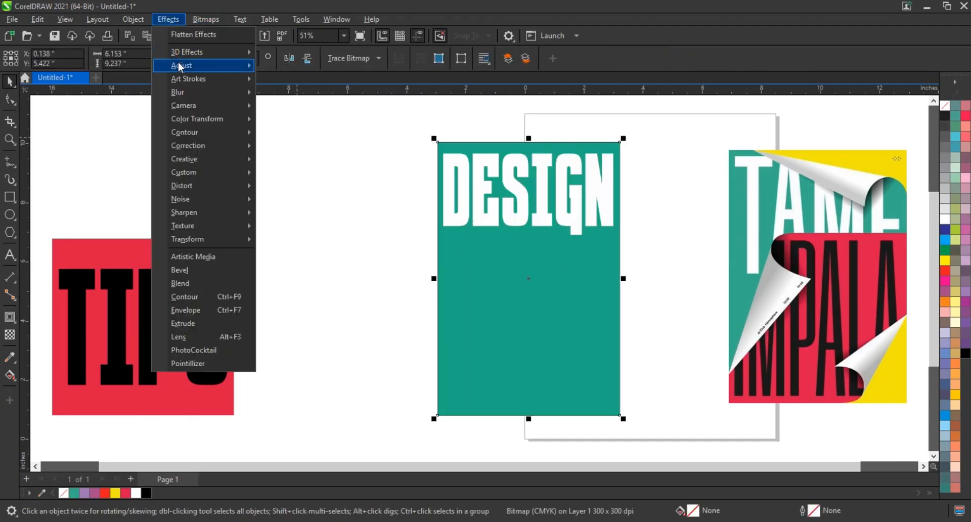
{"action": "mouse_move", "coordinate": [180, 67]}
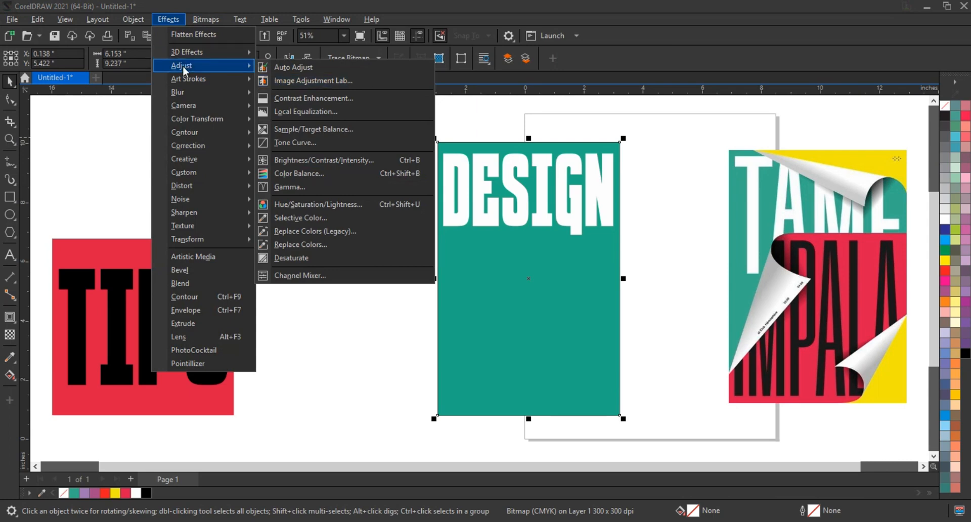
{"action": "left_click", "coordinate": [565, 318]}
{"action": "left_click", "coordinate": [501, 294]}
{"action": "double_click", "coordinate": [525, 300]}
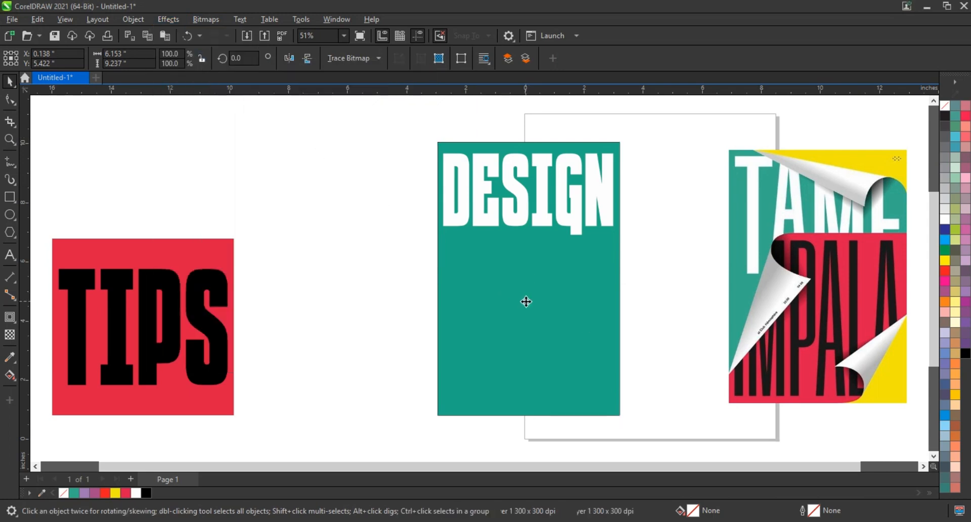
Start a Page Curl effect on the teal DESIGN bitmap, curling its upper-right corner
{"action": "left_click", "coordinate": [422, 173]}
{"action": "left_click", "coordinate": [445, 182]}
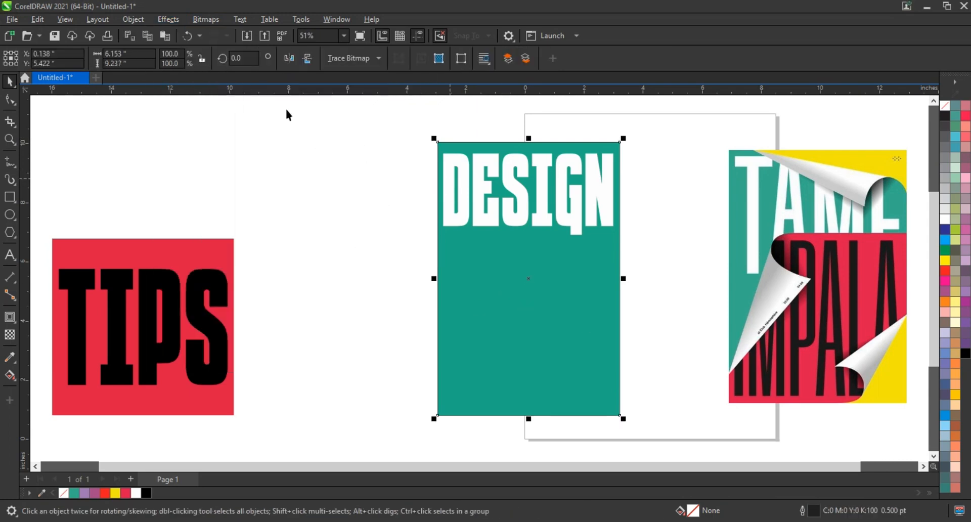
{"action": "left_click", "coordinate": [168, 19]}
{"action": "mouse_move", "coordinate": [187, 59]}
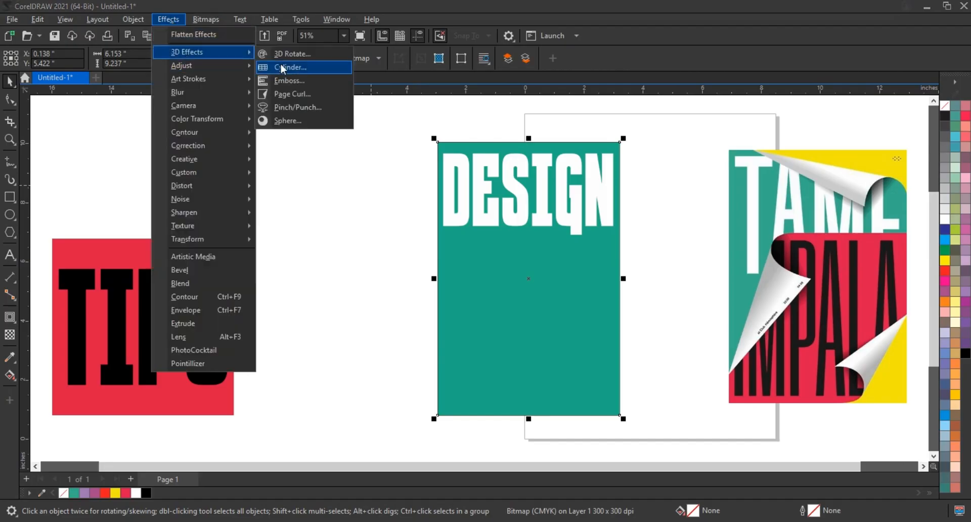
{"action": "left_click", "coordinate": [276, 93]}
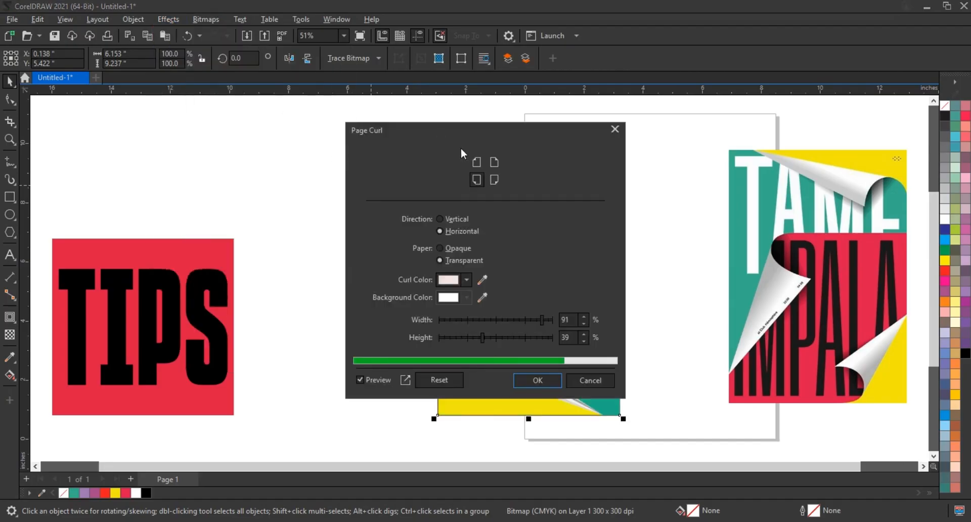
{"action": "left_click_drag", "start_coordinate": [446, 140], "coordinate": [247, 113]}
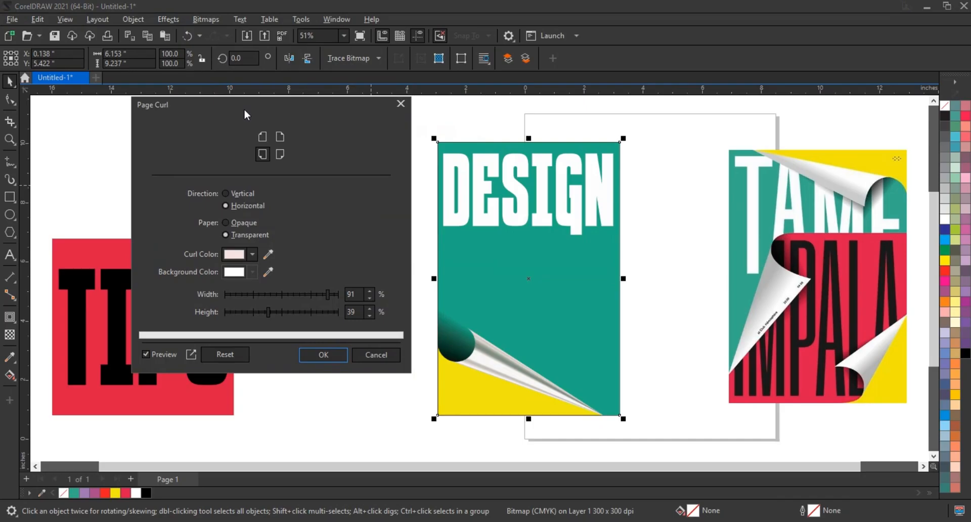
{"action": "left_click", "coordinate": [281, 137]}
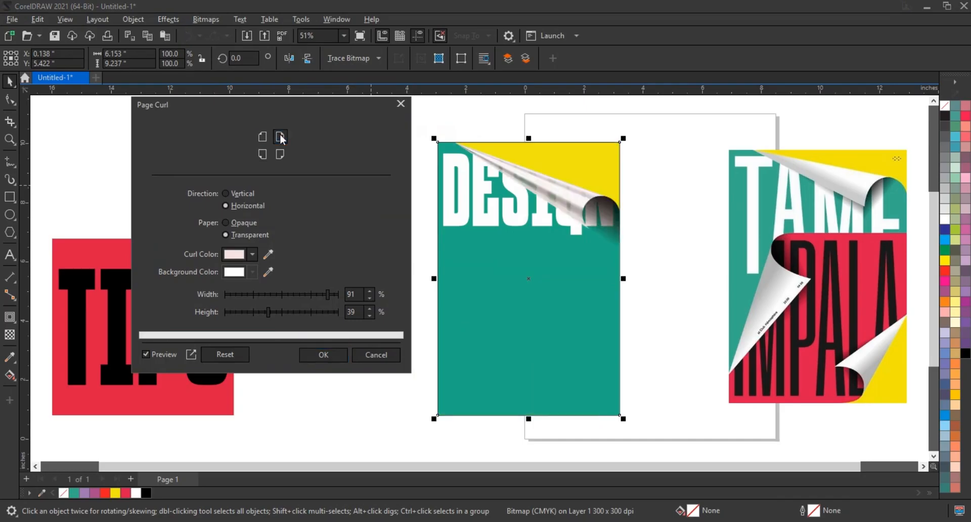
Make the DESIGN curl's paper opaque, set its width to 82% and height to 33%, and apply the effect
{"action": "left_click", "coordinate": [315, 295]}
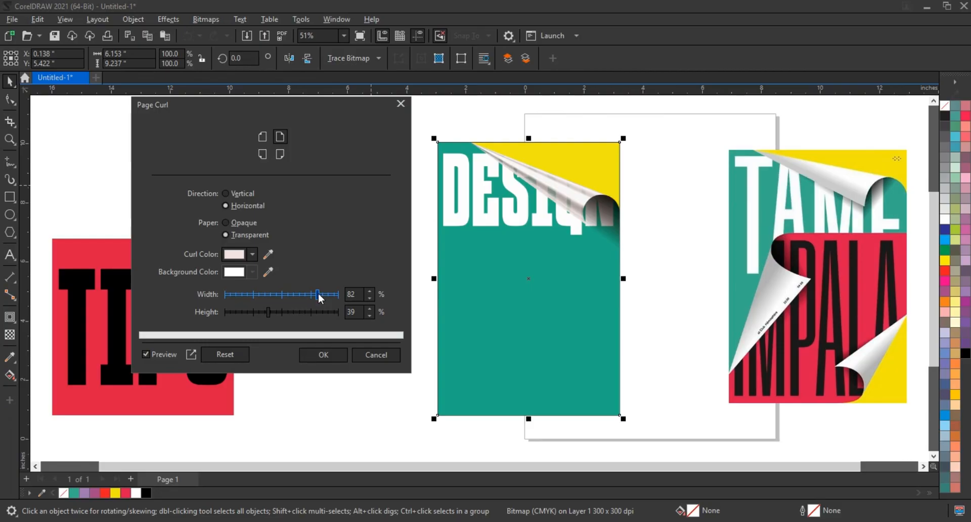
{"action": "left_click", "coordinate": [223, 223]}
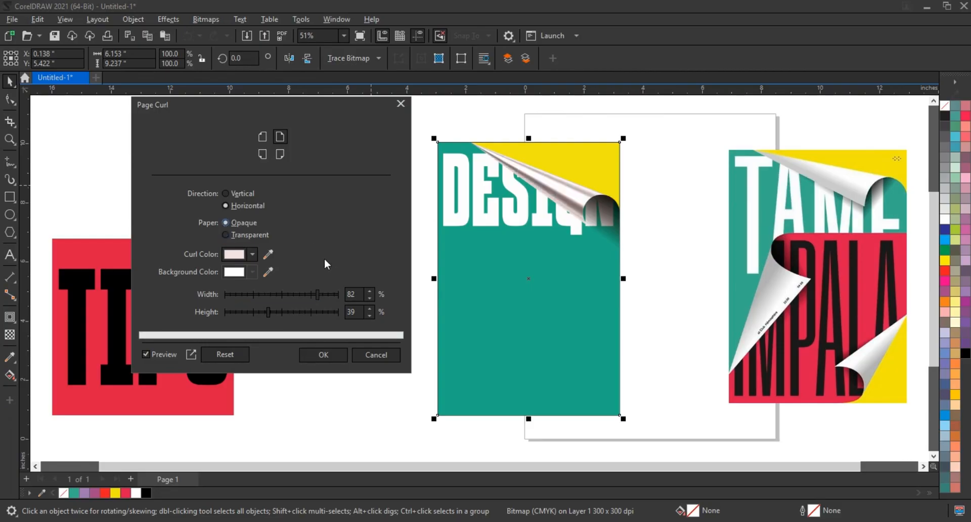
{"action": "left_click", "coordinate": [312, 294]}
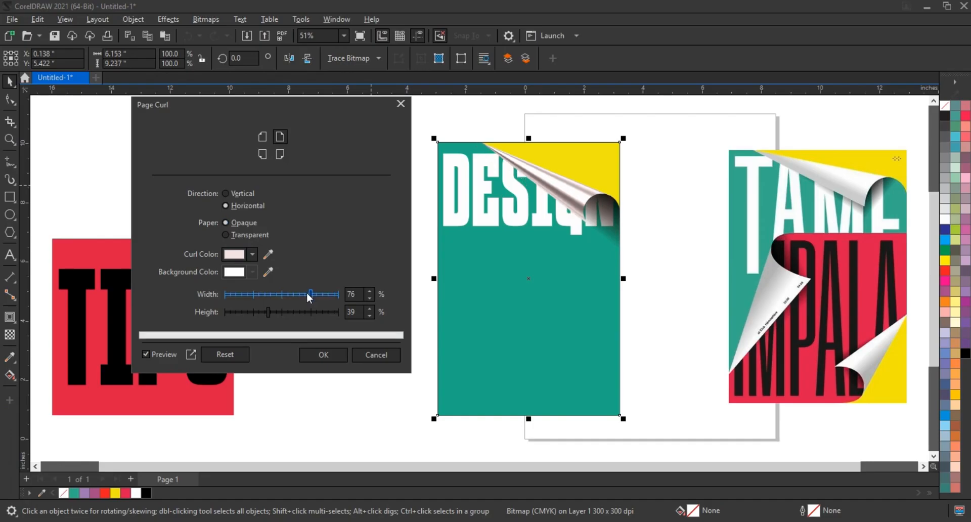
{"action": "left_click", "coordinate": [301, 293]}
{"action": "left_click", "coordinate": [281, 312]}
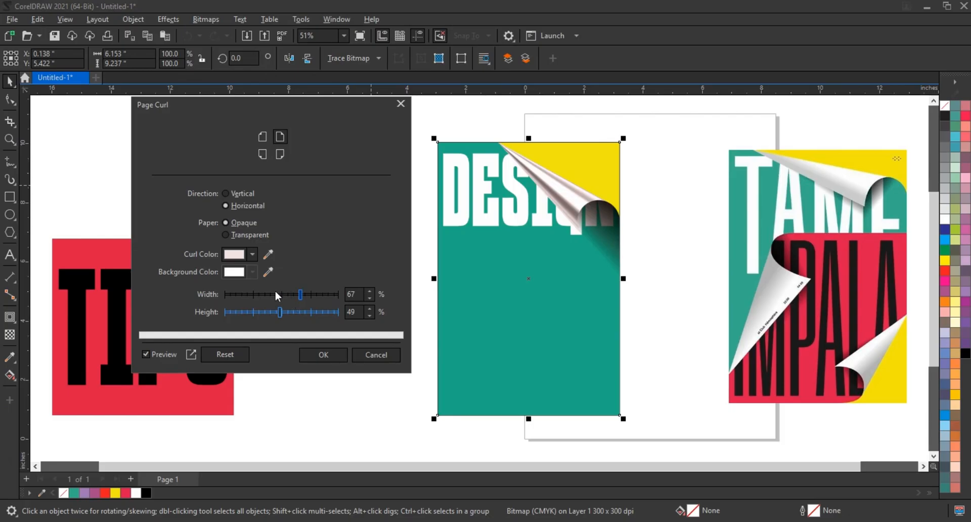
{"action": "left_click", "coordinate": [278, 294]}
{"action": "left_click", "coordinate": [303, 294]}
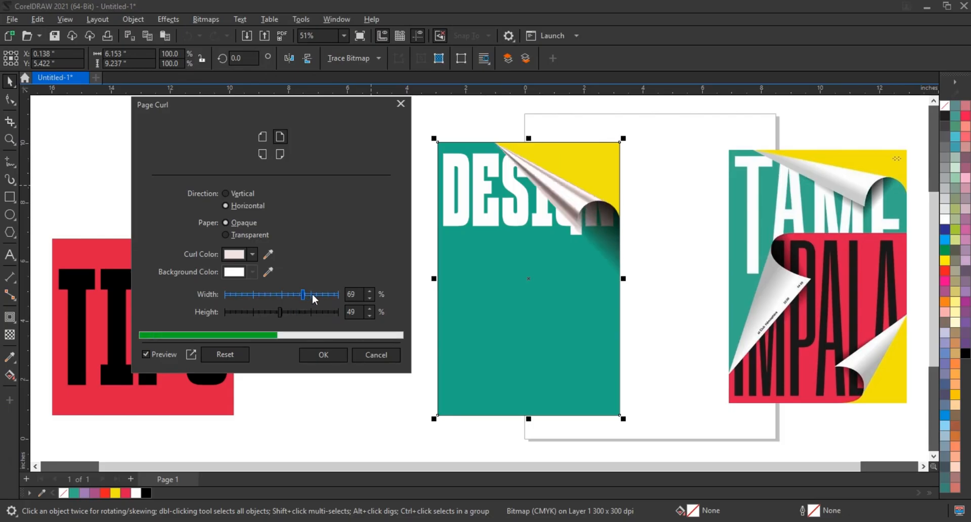
{"action": "left_click", "coordinate": [317, 294]}
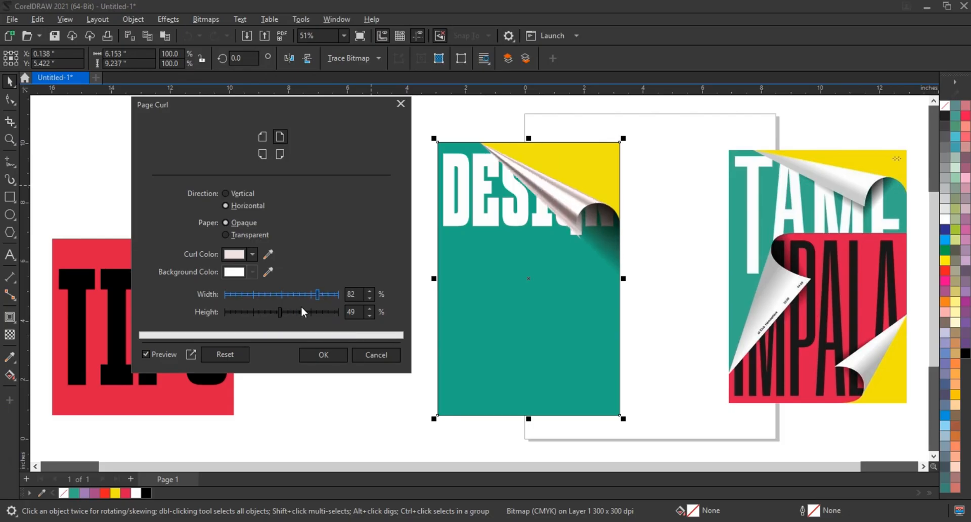
{"action": "left_click_drag", "start_coordinate": [280, 312], "coordinate": [256, 314]}
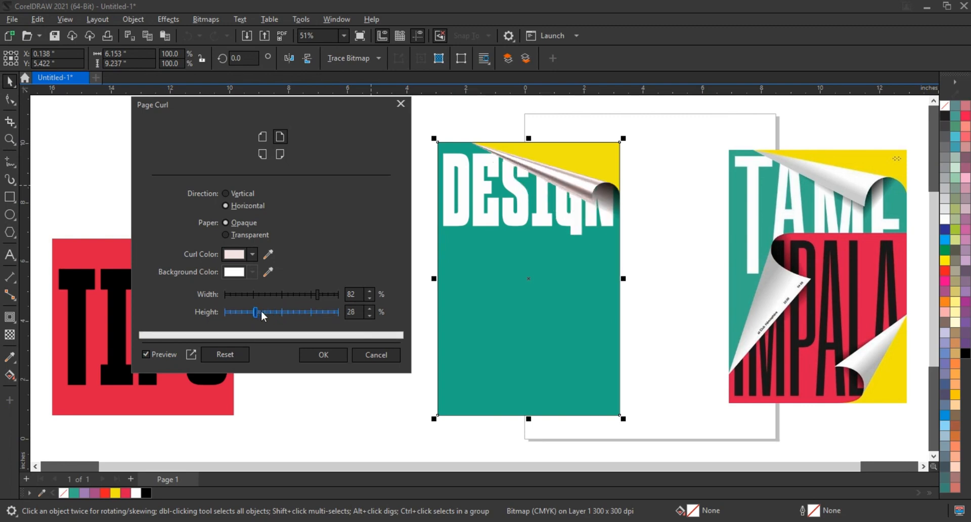
{"action": "left_click", "coordinate": [324, 354]}
Centre the red TIPS bitmap horizontally on the teal DESIGN panel
{"action": "left_click", "coordinate": [232, 282]}
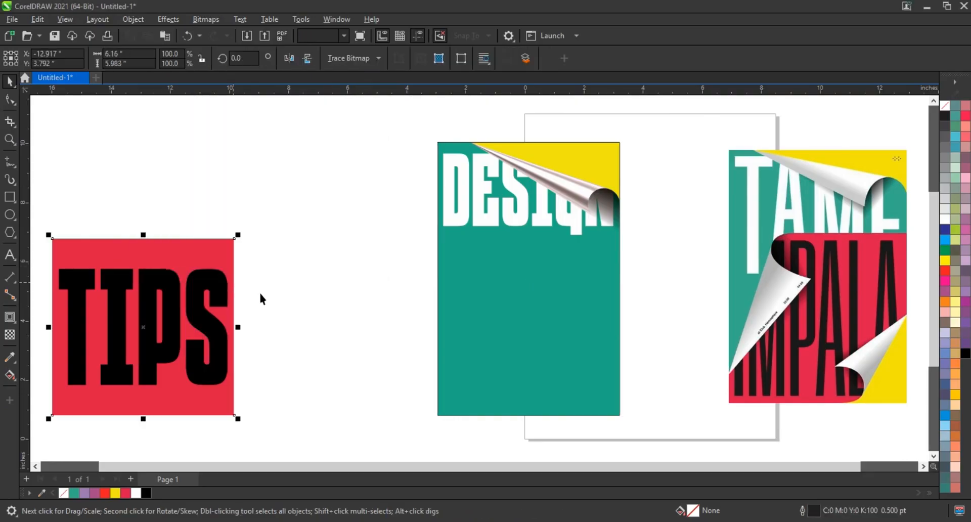
{"action": "left_click", "coordinate": [483, 327], "text": "shift"}
{"action": "key", "text": "c"}
{"action": "left_click", "coordinate": [514, 314]}
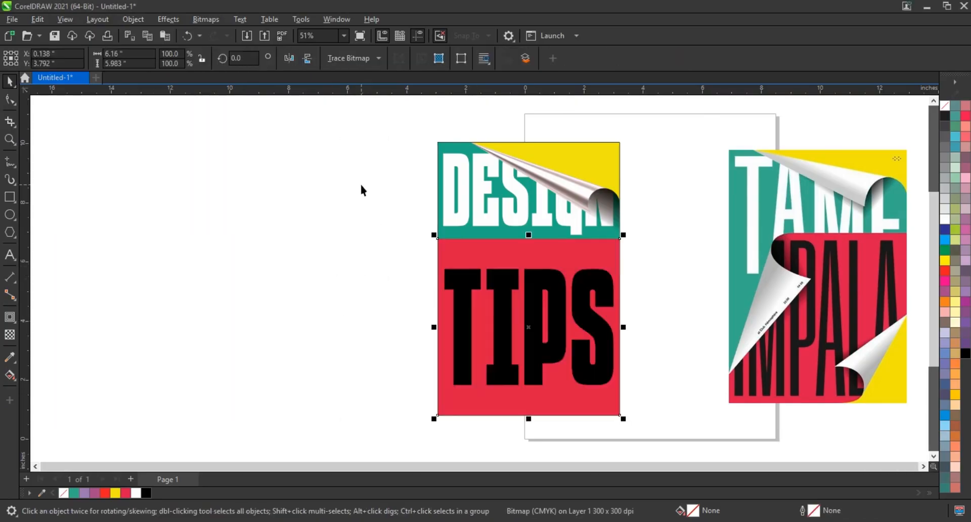
Apply an opaque, vertical Page Curl to the upper-left corner of the red TIPS bitmap, 82% wide and 73% high
{"action": "left_click", "coordinate": [199, 21]}
{"action": "left_click", "coordinate": [196, 20]}
{"action": "left_click", "coordinate": [168, 19]}
{"action": "mouse_move", "coordinate": [218, 56]}
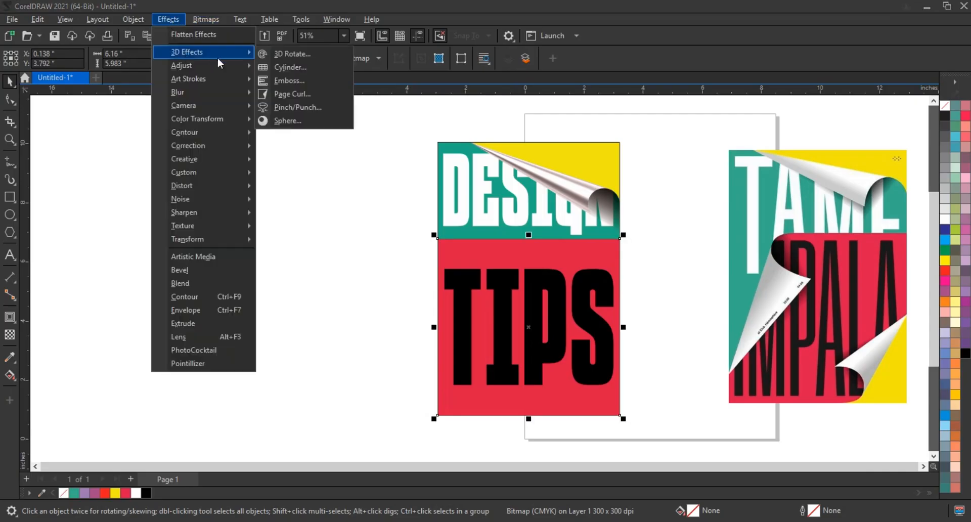
{"action": "left_click", "coordinate": [288, 95]}
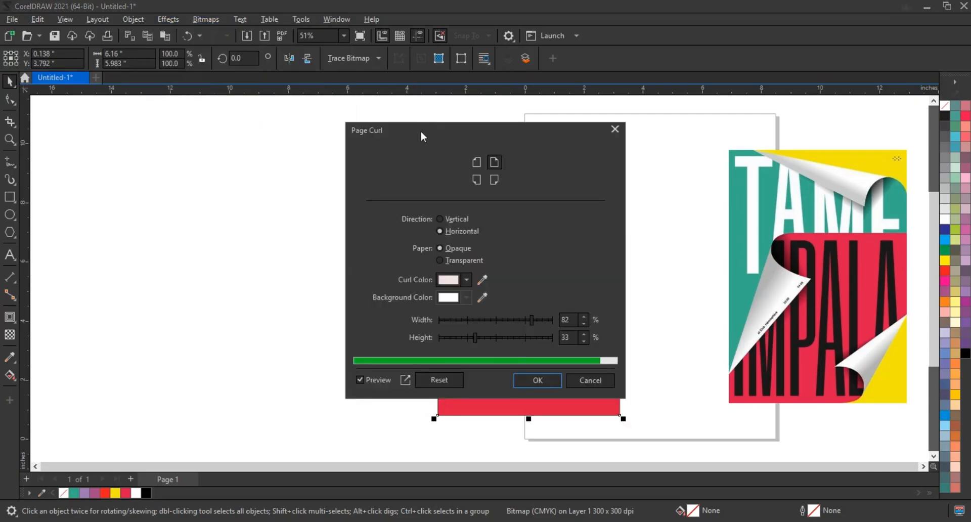
{"action": "left_click_drag", "start_coordinate": [420, 134], "coordinate": [196, 105]}
{"action": "left_click", "coordinate": [253, 133]}
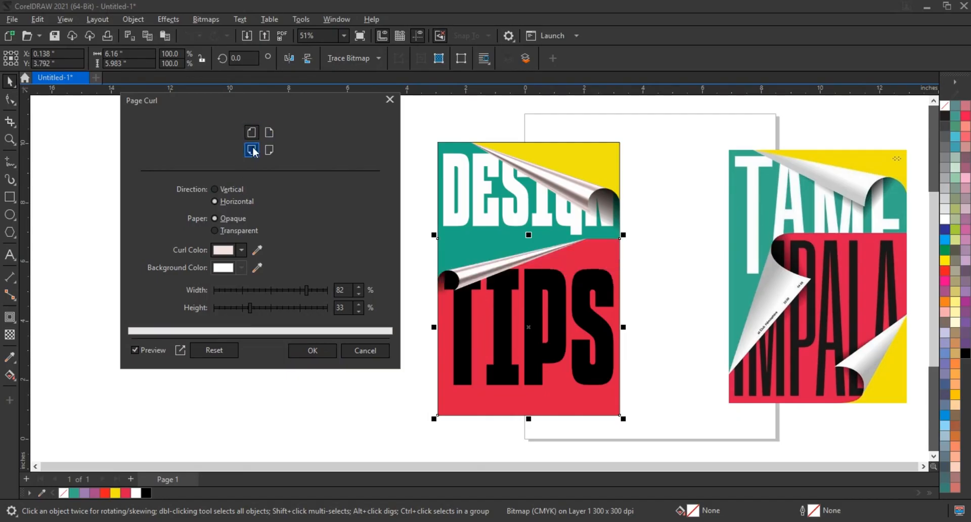
{"action": "left_click", "coordinate": [252, 149]}
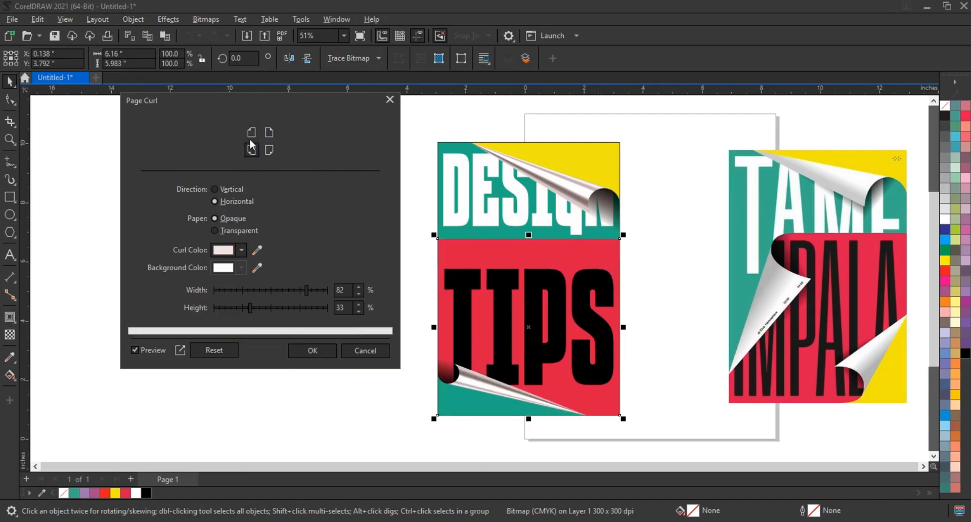
{"action": "left_click", "coordinate": [251, 136]}
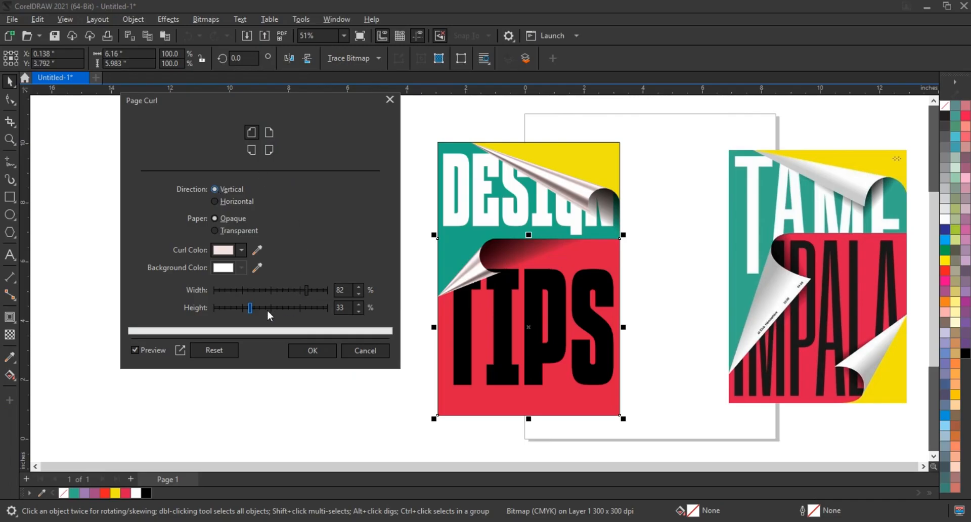
{"action": "left_click_drag", "start_coordinate": [268, 312], "coordinate": [298, 313]}
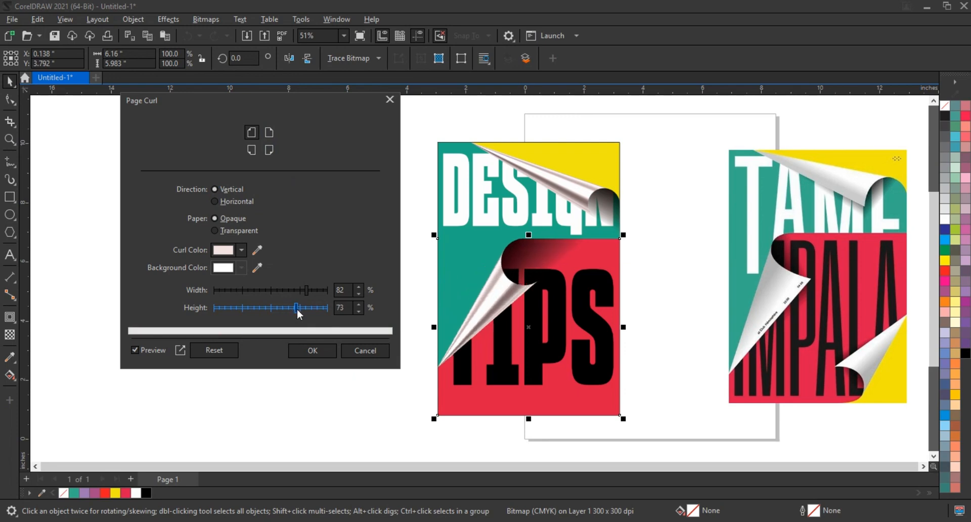
{"action": "left_click", "coordinate": [313, 349]}
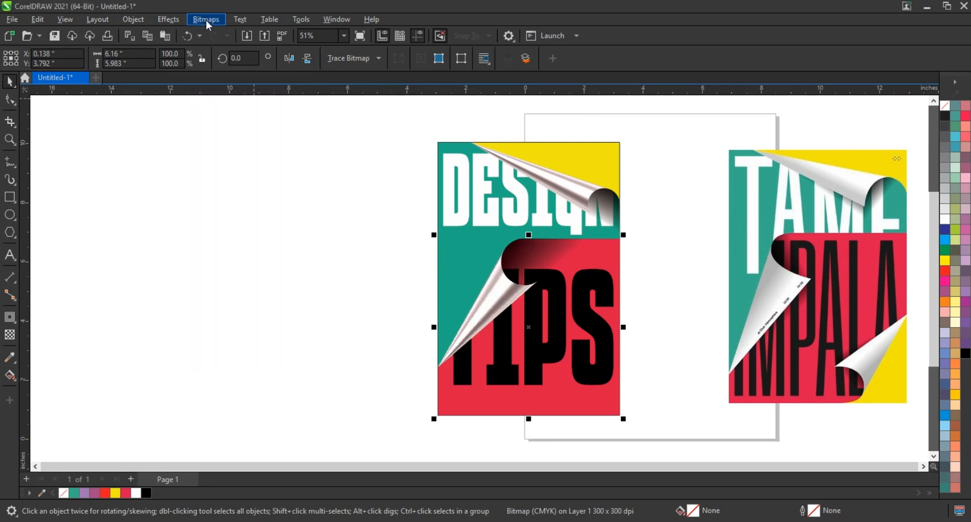
Convert the curled TIPS panel to a bitmap again at 300 dpi, CMYK, with anti-aliasing and a transparent background
{"action": "left_click", "coordinate": [206, 19]}
{"action": "left_click", "coordinate": [219, 34]}
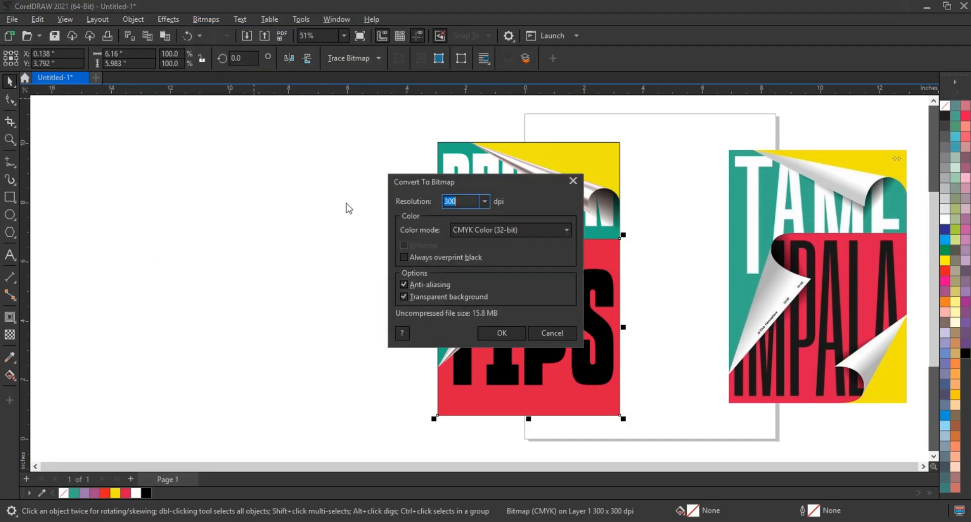
{"action": "left_click", "coordinate": [486, 336]}
Apply an opaque, vertical Page Curl to the lower-right corner of the TIPS bitmap, 82% wide with a reduced height
{"action": "left_click", "coordinate": [168, 19]}
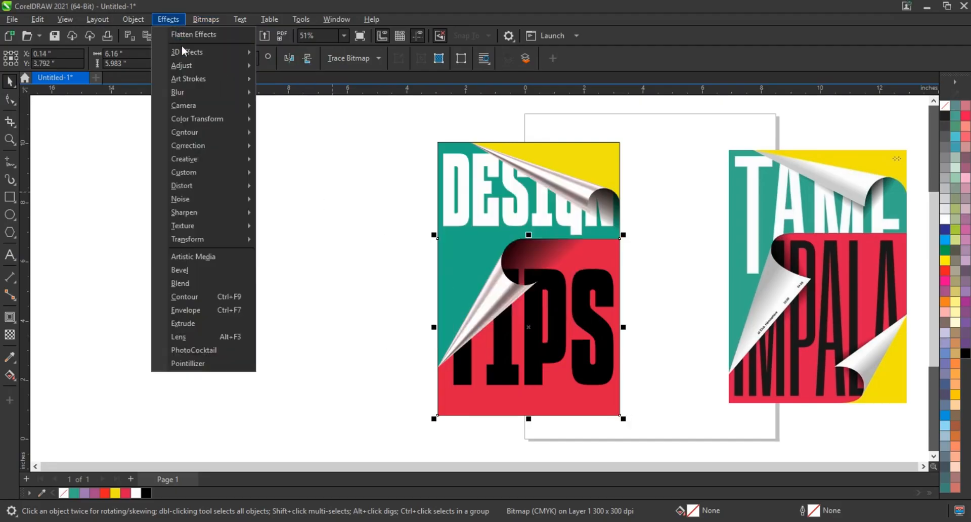
{"action": "mouse_move", "coordinate": [193, 52]}
{"action": "left_click", "coordinate": [275, 93]}
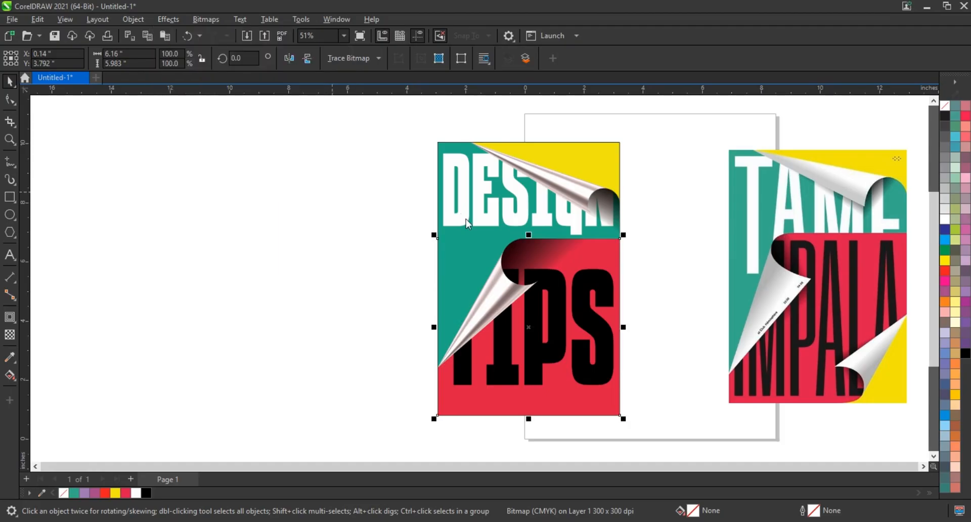
{"action": "left_click_drag", "start_coordinate": [480, 131], "coordinate": [151, 99]}
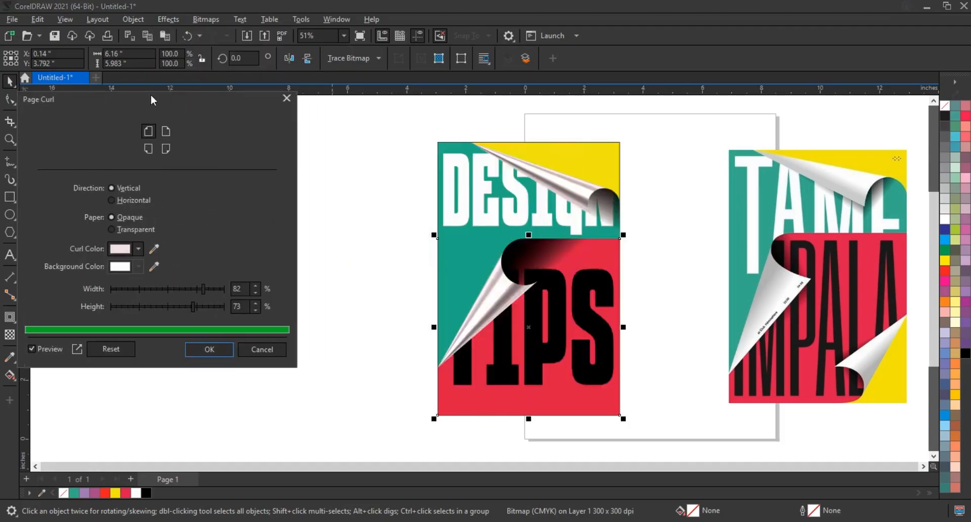
{"action": "left_click", "coordinate": [165, 149]}
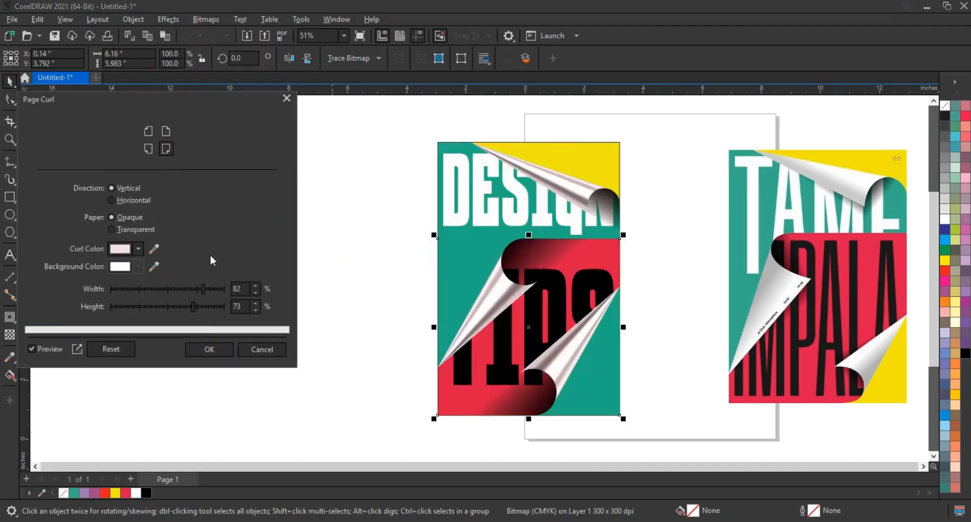
{"action": "left_click_drag", "start_coordinate": [192, 305], "coordinate": [172, 310]}
{"action": "left_click_drag", "start_coordinate": [171, 310], "coordinate": [162, 309]}
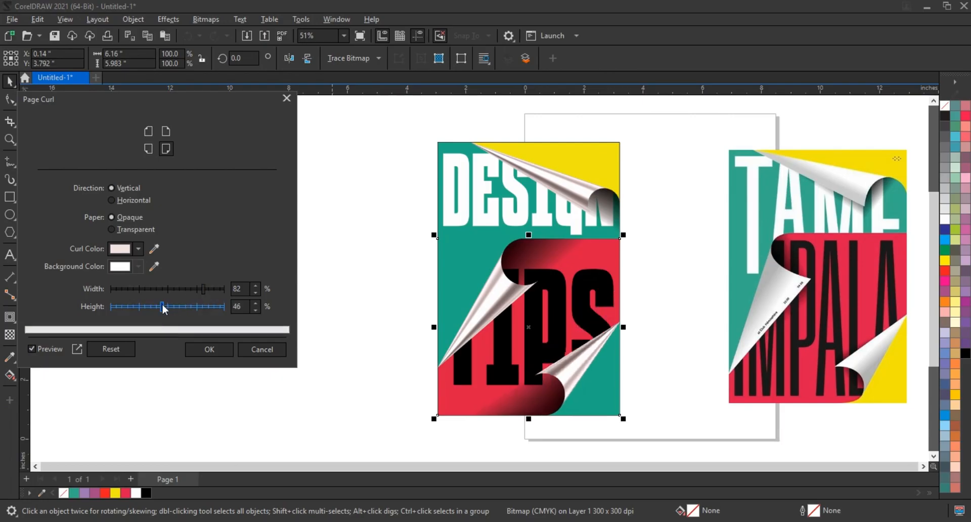
{"action": "left_click", "coordinate": [210, 350]}
{"action": "left_click", "coordinate": [224, 353]}
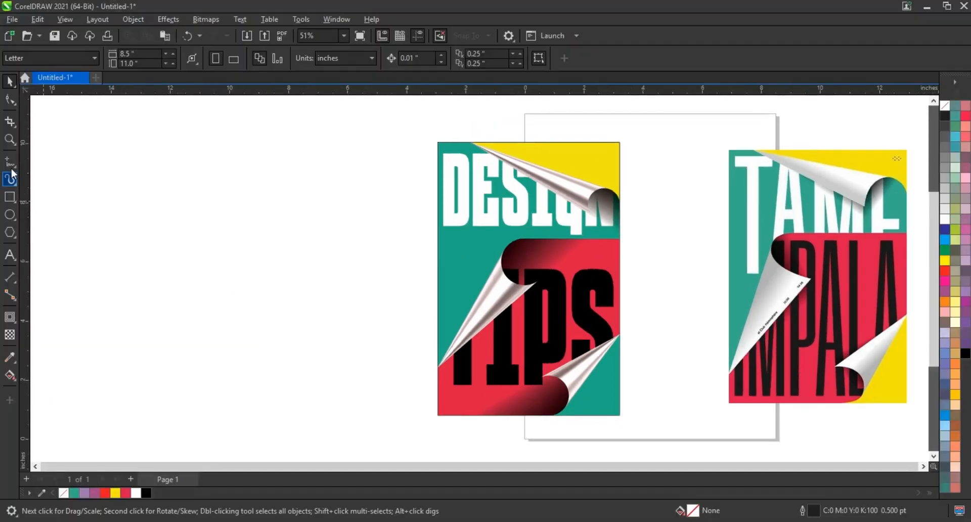
Zoom in on the DESIGN TIPS poster and preview it full screen
{"action": "left_click", "coordinate": [9, 139]}
{"action": "left_click_drag", "start_coordinate": [412, 126], "coordinate": [656, 428]}
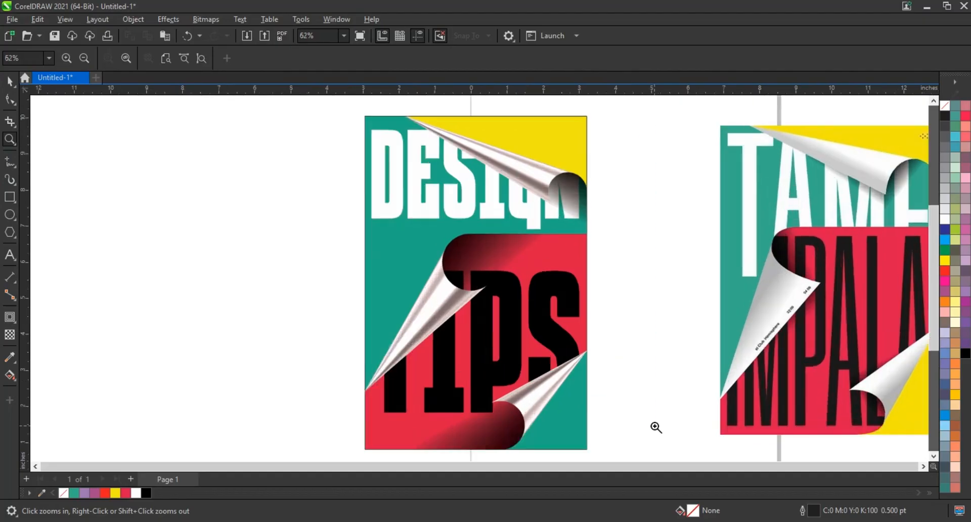
{"action": "key", "text": "F9"}
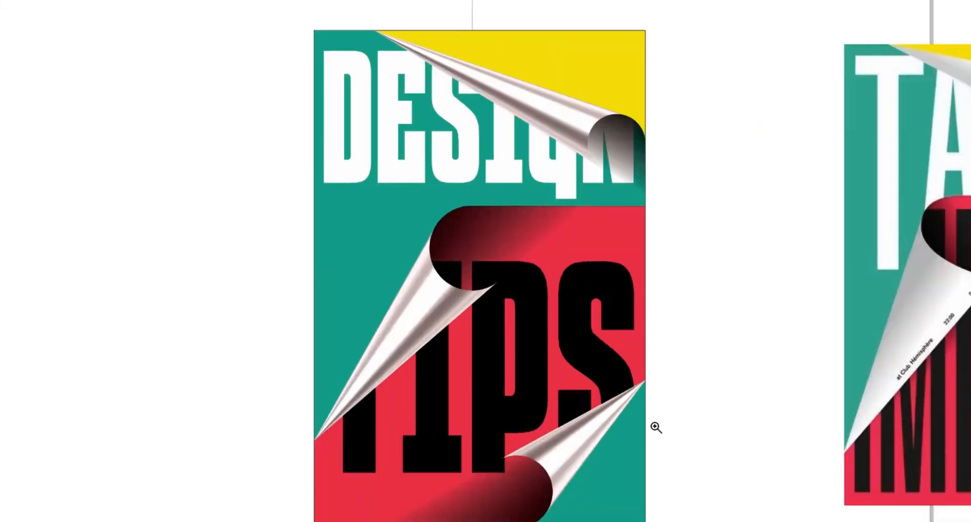